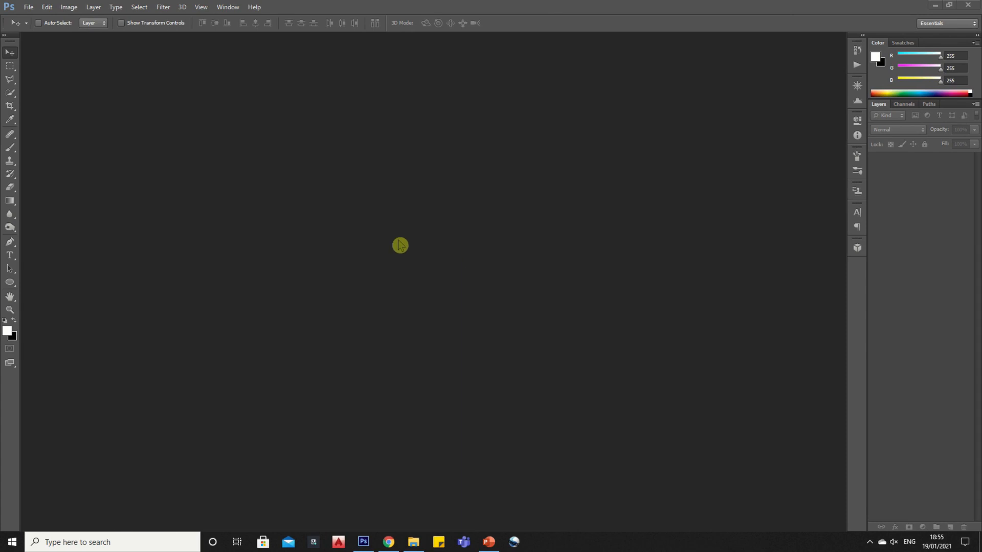
Step: Create a new 1920 × 1080 pixel RGB document at 300 pixels/inch with a white background
click(29, 8)
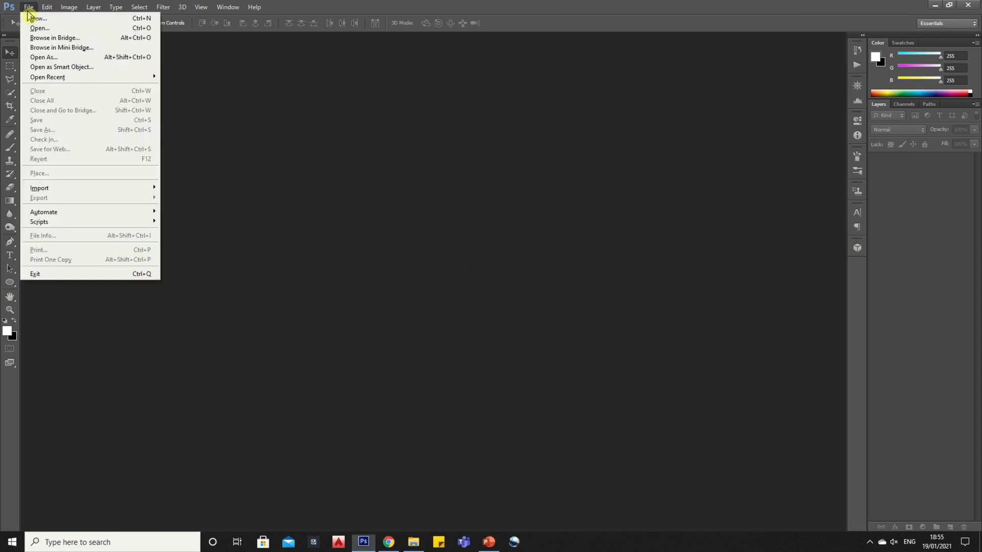
click(38, 20)
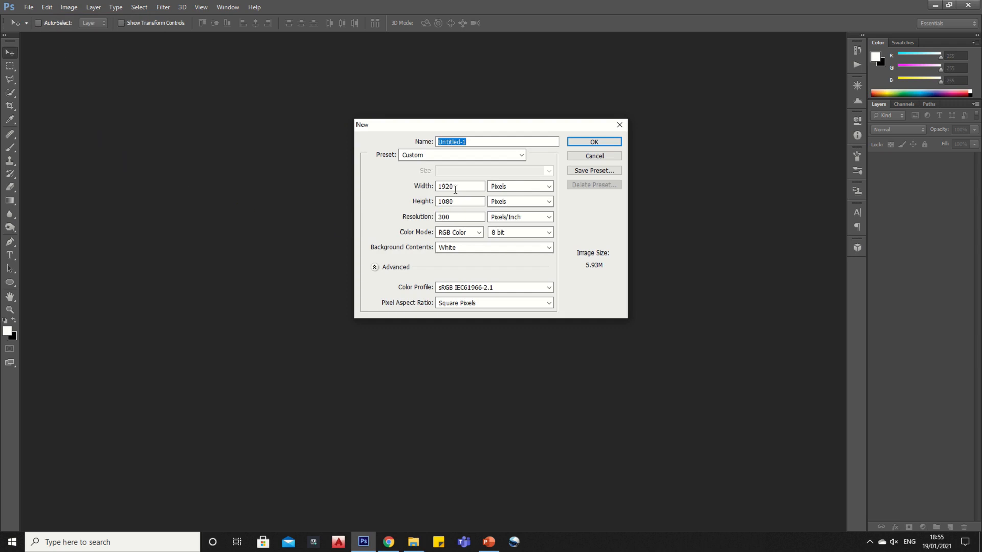
click(429, 188)
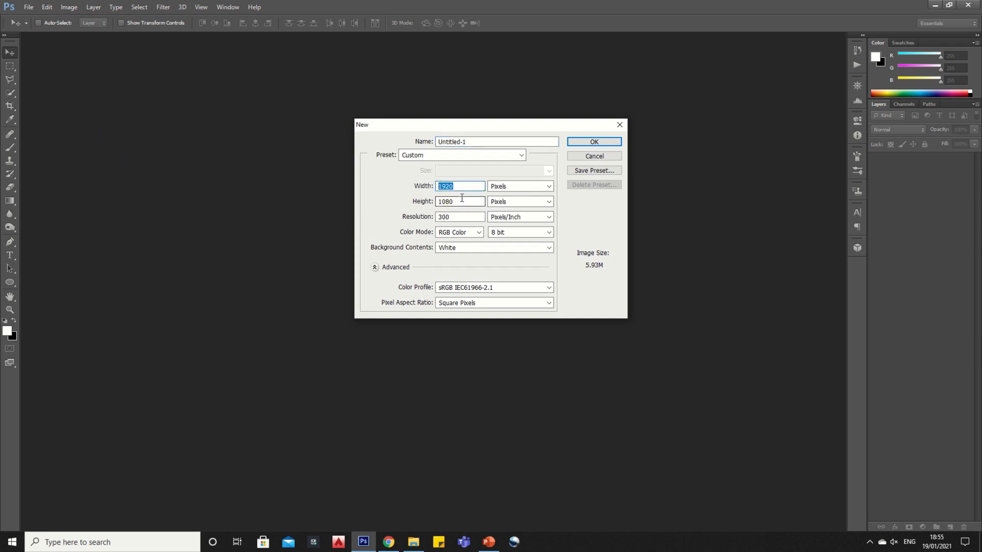
double_click(463, 202)
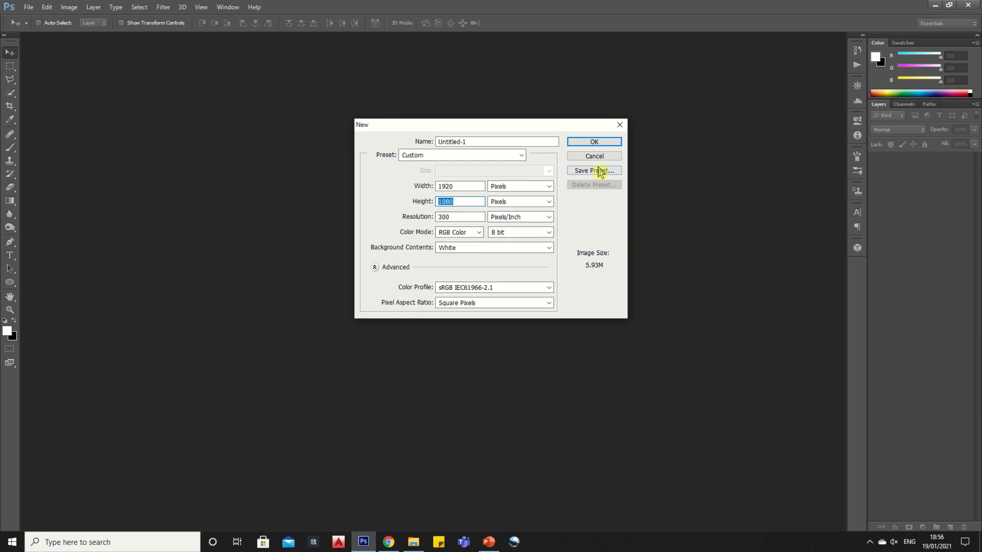
click(593, 143)
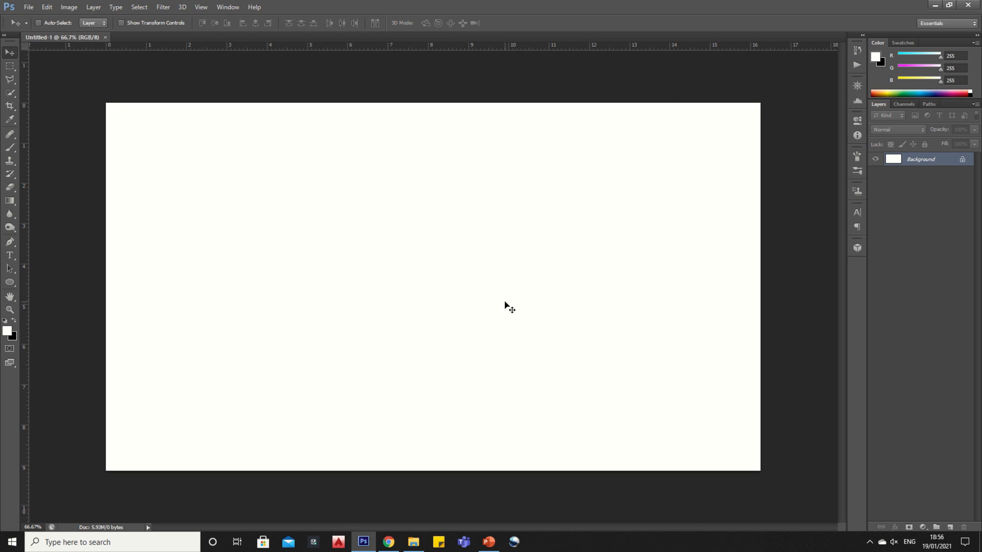
Step: Place the model image from the Letter portrait folder into the document, keeping its fitted size
click(414, 543)
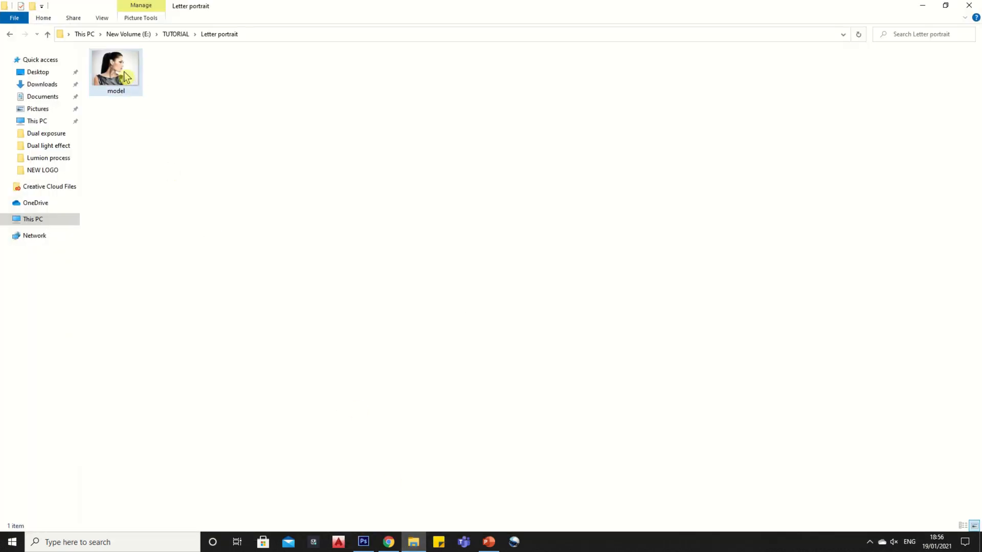
click(114, 84)
drag(114, 84, 421, 312)
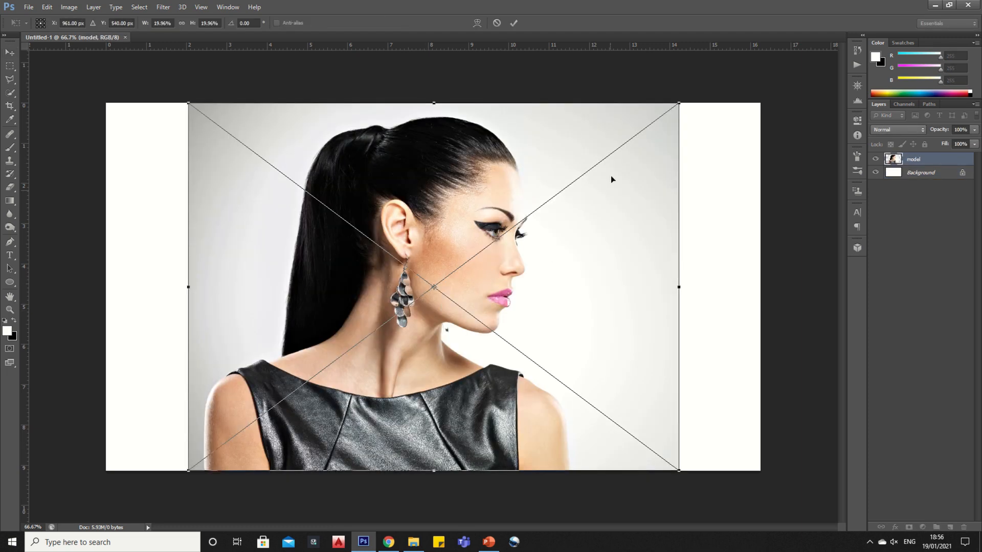
click(513, 22)
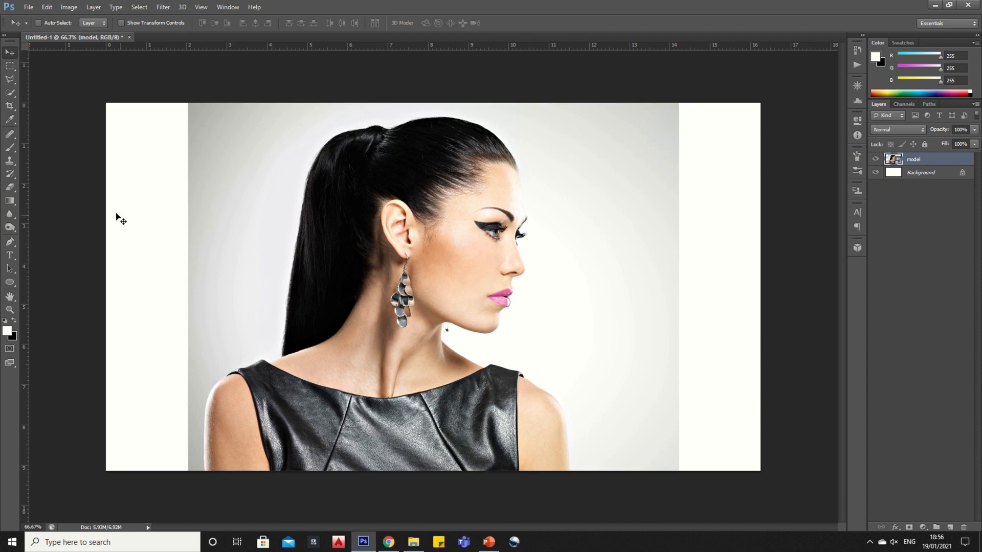
Step: Select the woman's hair, body and face with the Quick Selection tool
click(8, 95)
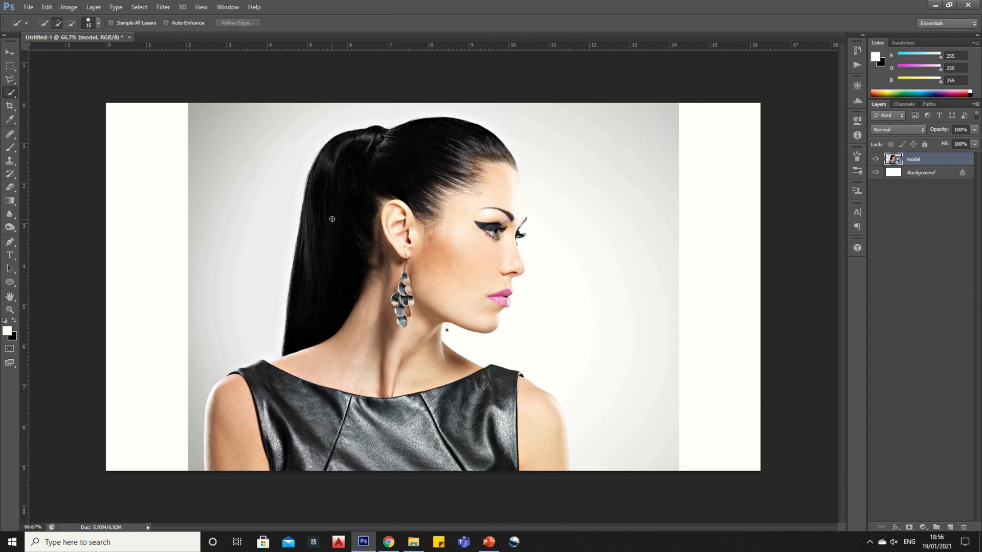
drag(332, 218, 330, 268)
mouse_move(327, 339)
mouse_down()
mouse_move(320, 370)
mouse_move(293, 406)
mouse_up()
mouse_move(435, 192)
mouse_down()
mouse_move(460, 168)
mouse_move(476, 247)
mouse_up()
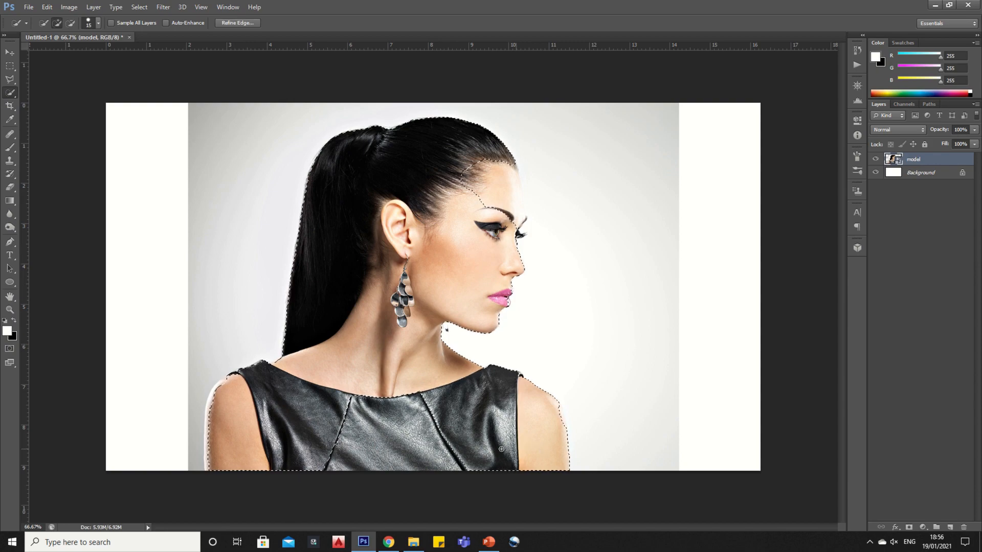
Step: Extend the selection to the outer edge of the shoulder and arm below the ponytail
scroll(413, 222, up, 5)
scroll(413, 222, down, 1)
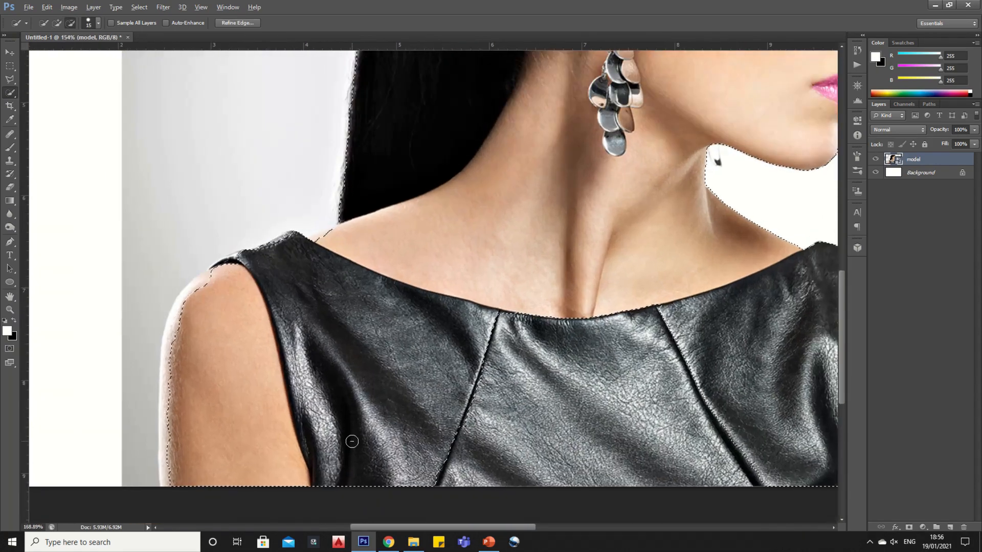
scroll(347, 439, up, 1)
click(563, 401)
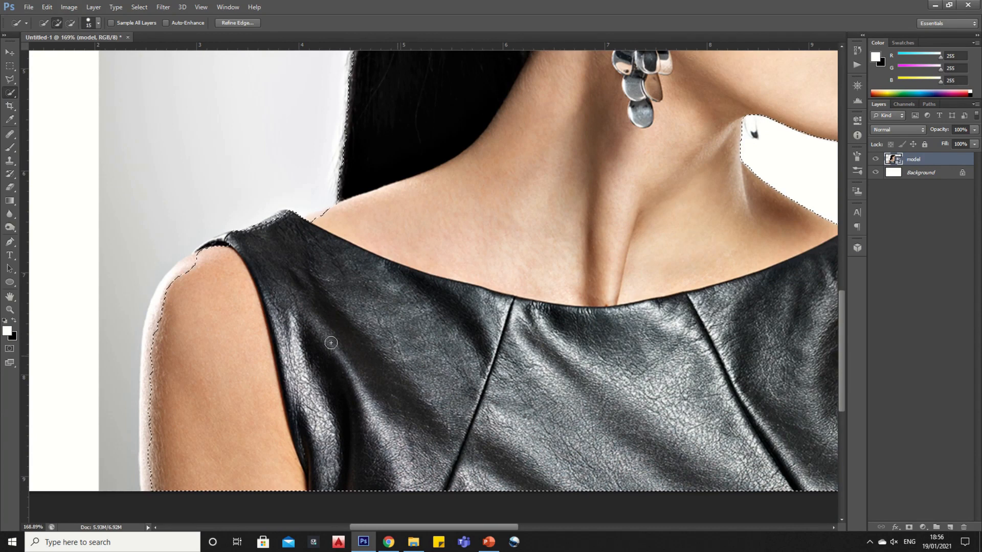
mouse_move(325, 221)
mouse_down()
mouse_move(181, 259)
mouse_move(201, 263)
mouse_up()
drag(225, 239, 222, 241)
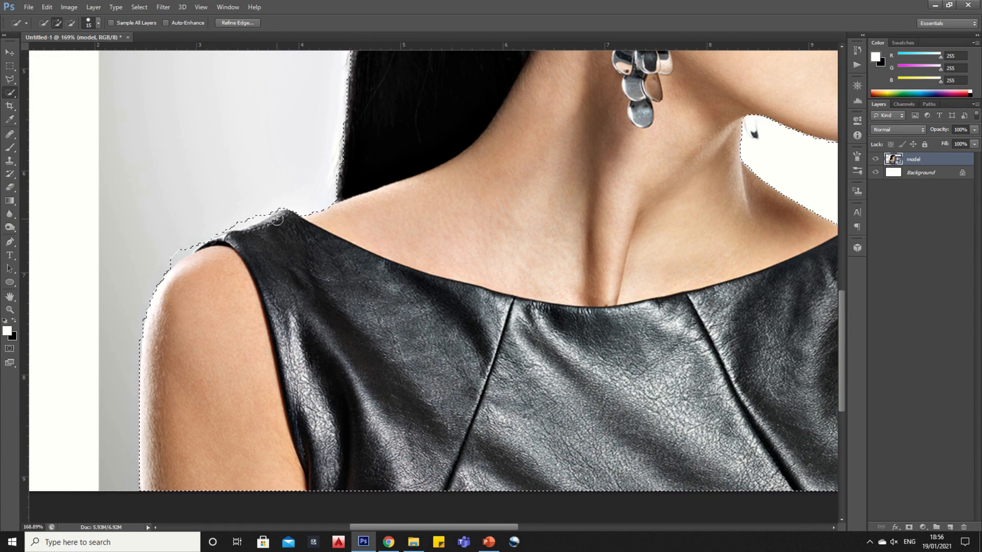
Step: Add the missing forehead, brow and lip areas of the face profile to the selection
scroll(253, 324, down, 5)
scroll(520, 186, up, 3)
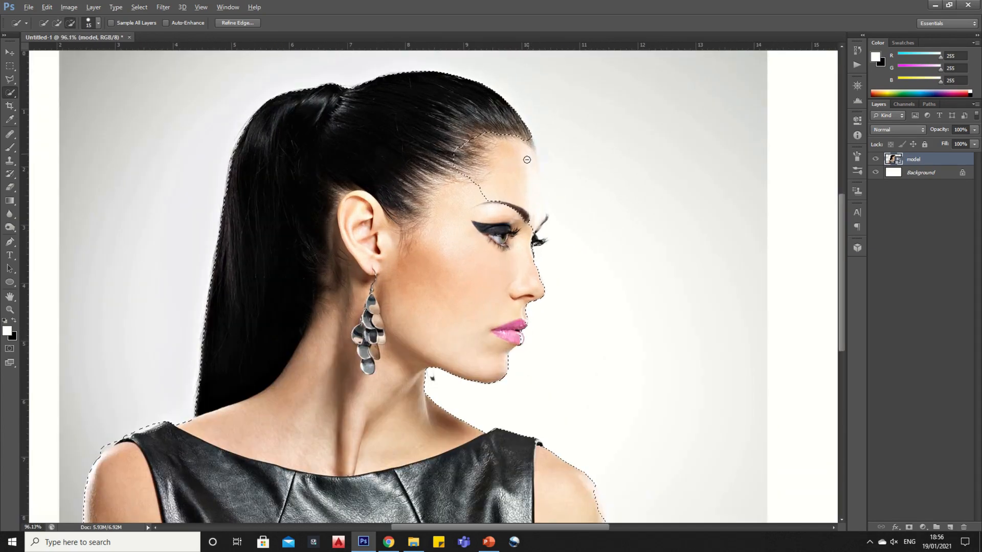
mouse_move(427, 180)
mouse_down()
mouse_move(515, 184)
mouse_move(537, 206)
mouse_move(528, 301)
mouse_up()
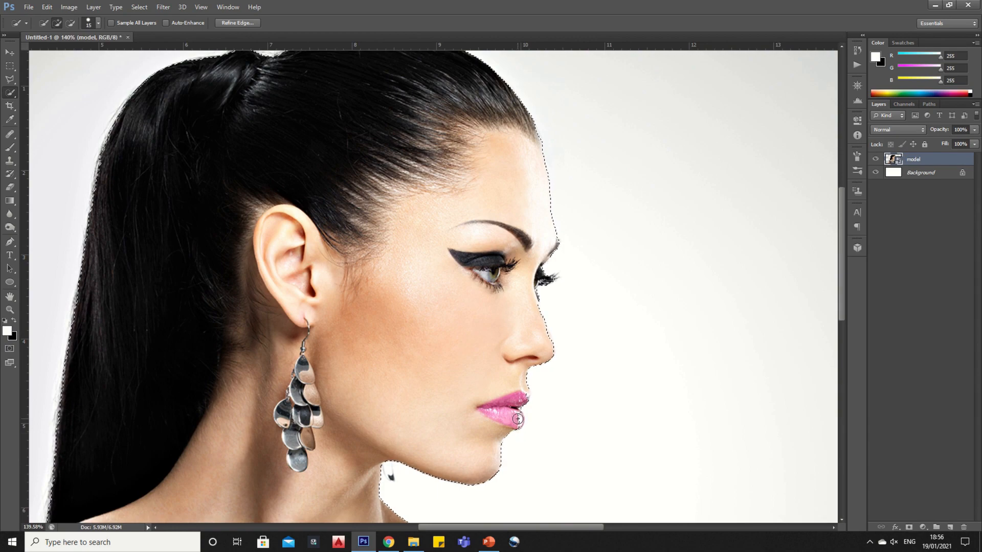
drag(515, 419, 517, 423)
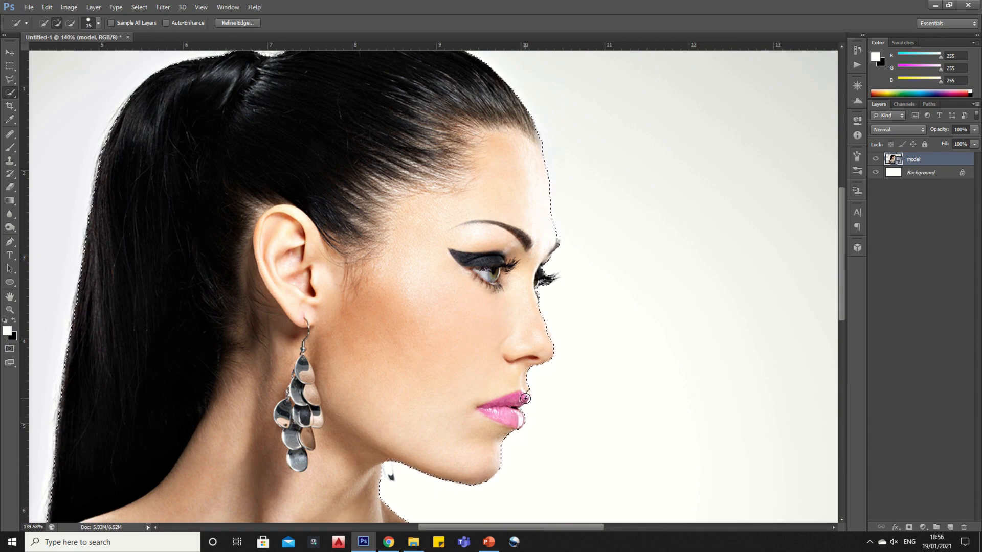
scroll(537, 329, down, 4)
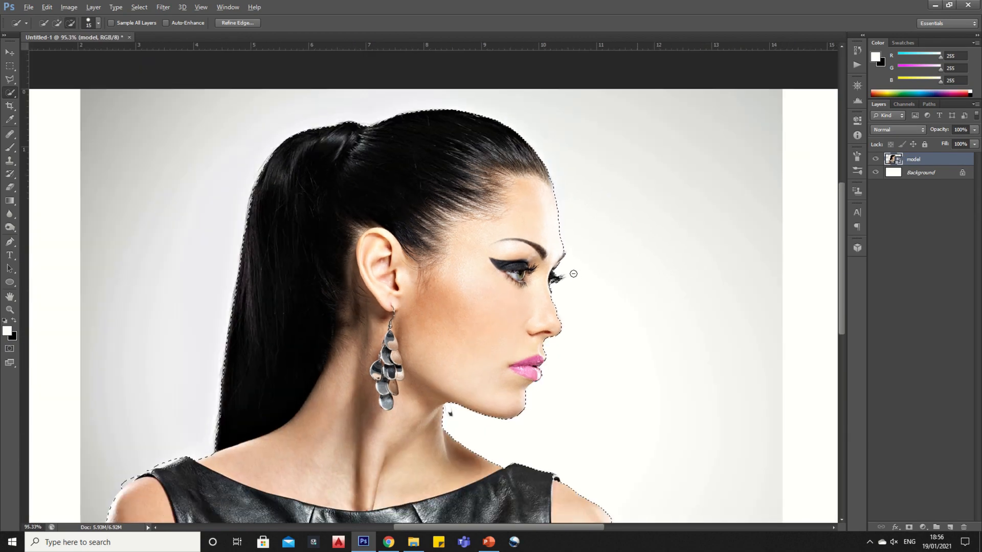
Step: Add the missing outer edge of the shoulder on the face side to the selection
scroll(542, 443, up, 5)
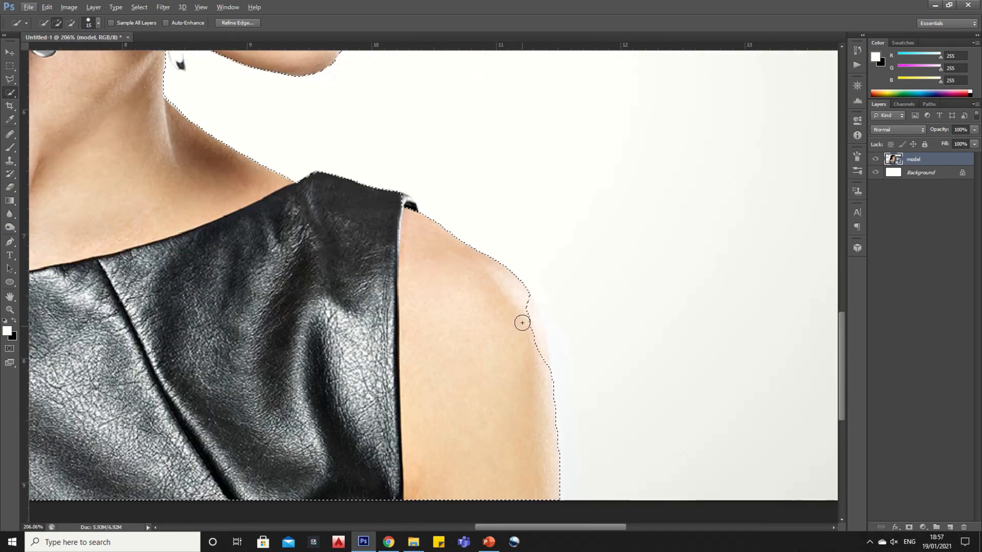
mouse_move(522, 323)
mouse_down()
mouse_move(522, 302)
mouse_move(538, 350)
mouse_up()
scroll(546, 384, down, 4)
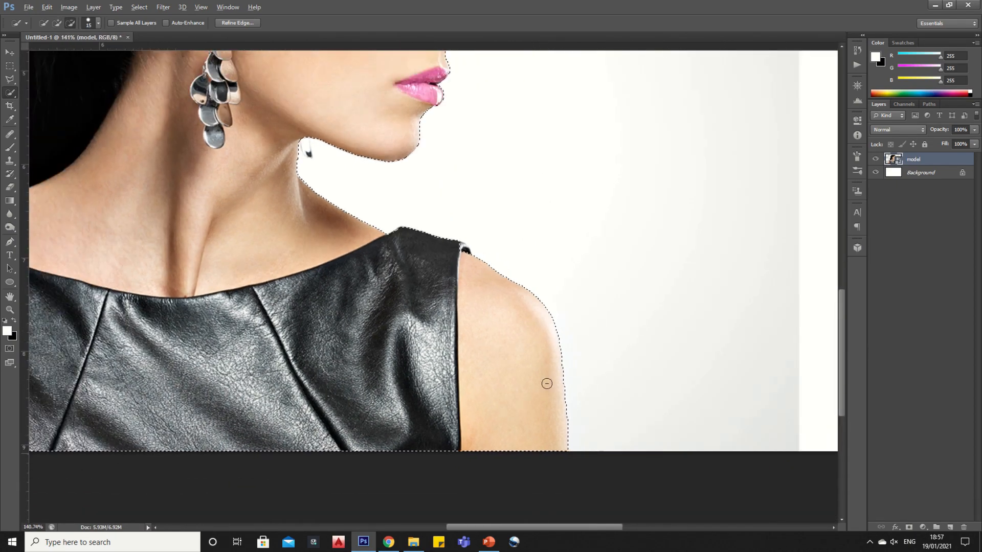
Step: Subtract the excess background from the selection along the shoulder below the ponytail, and return to add mode
scroll(70, 315, up, 3)
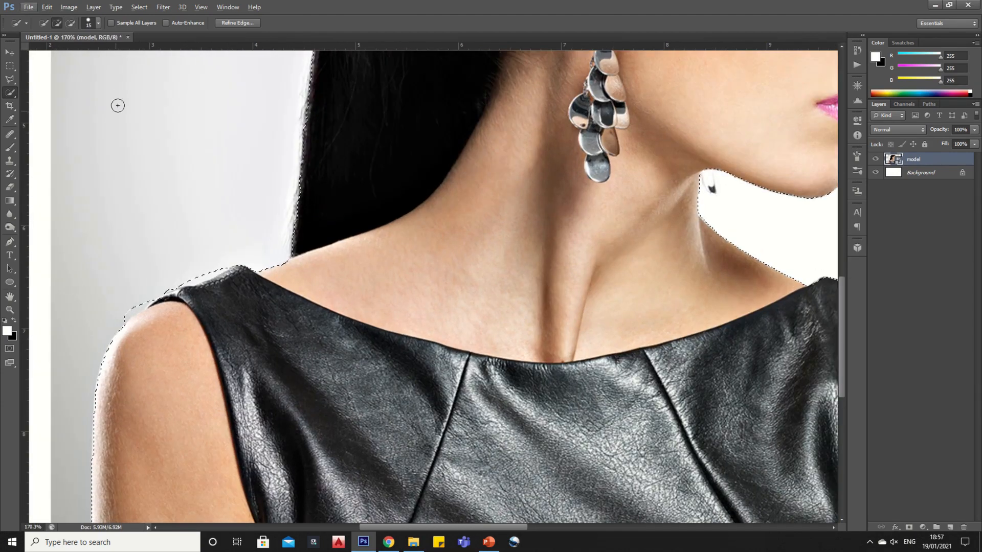
click(72, 23)
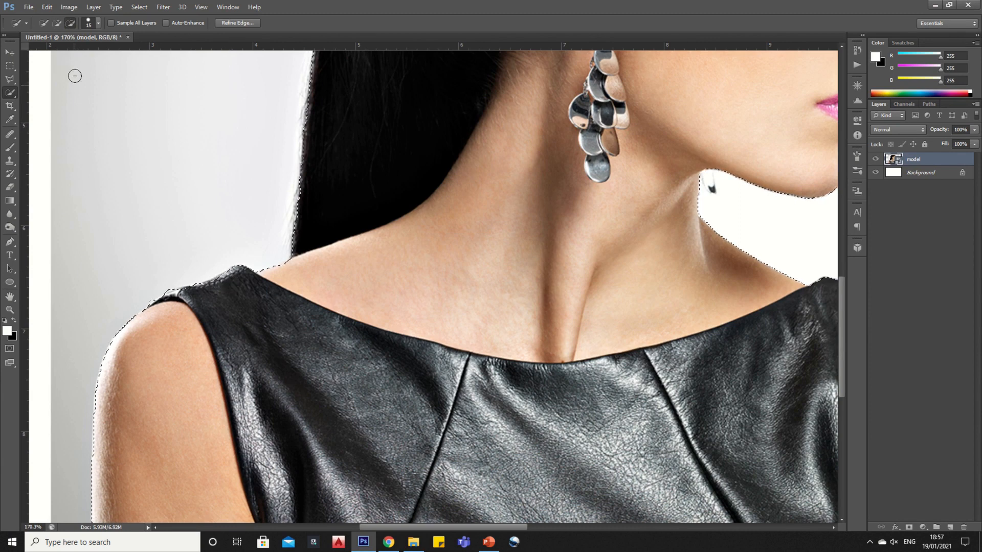
click(57, 23)
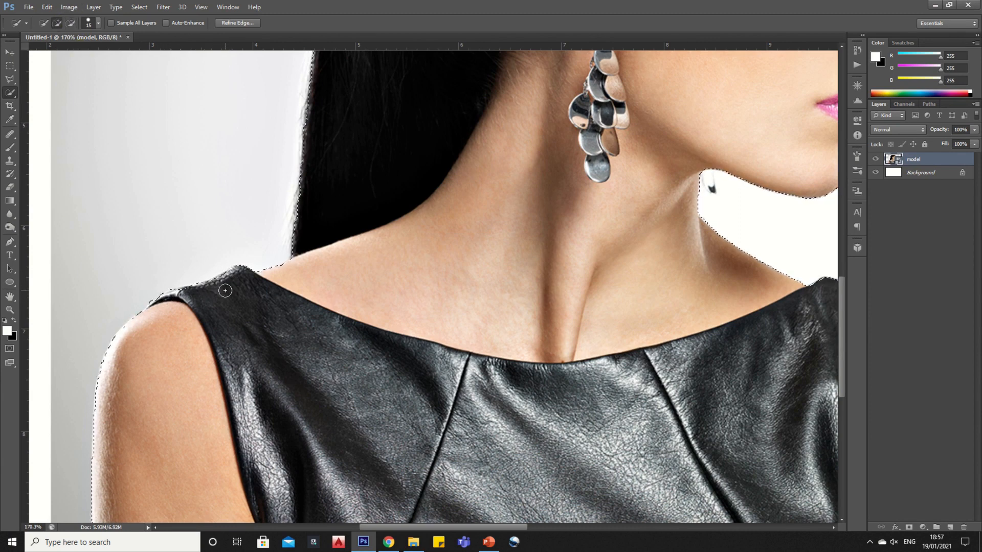
alt+scroll(234, 326, down, 10)
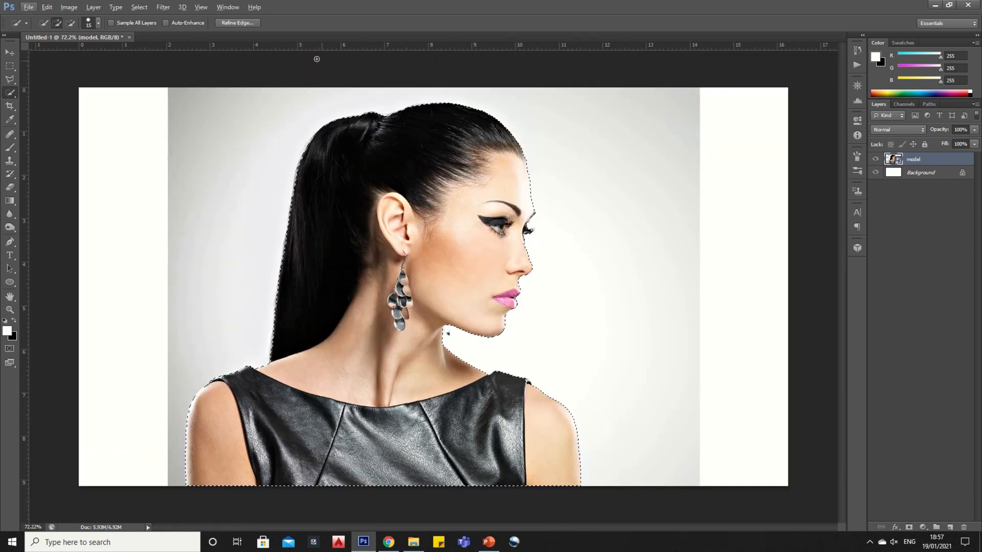
Step: Apply Refine Edge to the selection, brushing along the hair from ponytail to forehead and around the eyelashes with brush size 58
click(238, 22)
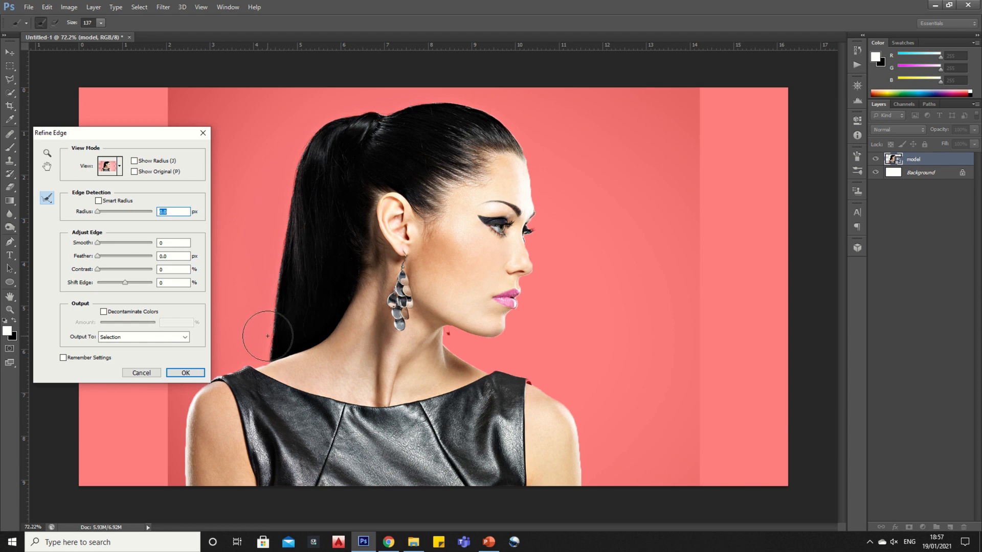
mouse_move(264, 336)
mouse_down()
mouse_move(262, 300)
mouse_move(309, 163)
mouse_move(353, 100)
mouse_move(450, 97)
mouse_move(511, 109)
mouse_move(518, 120)
mouse_up()
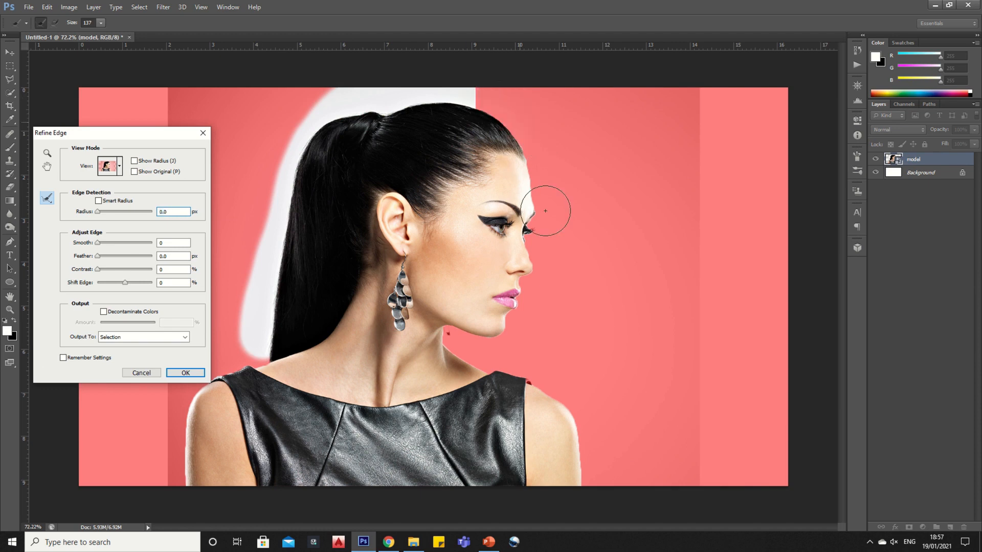
click(101, 23)
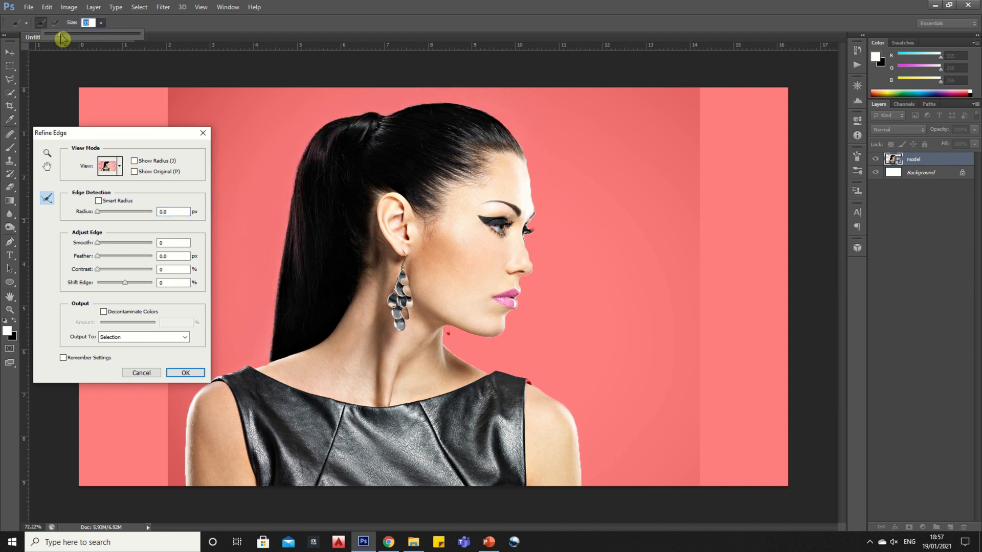
drag(62, 38, 72, 36)
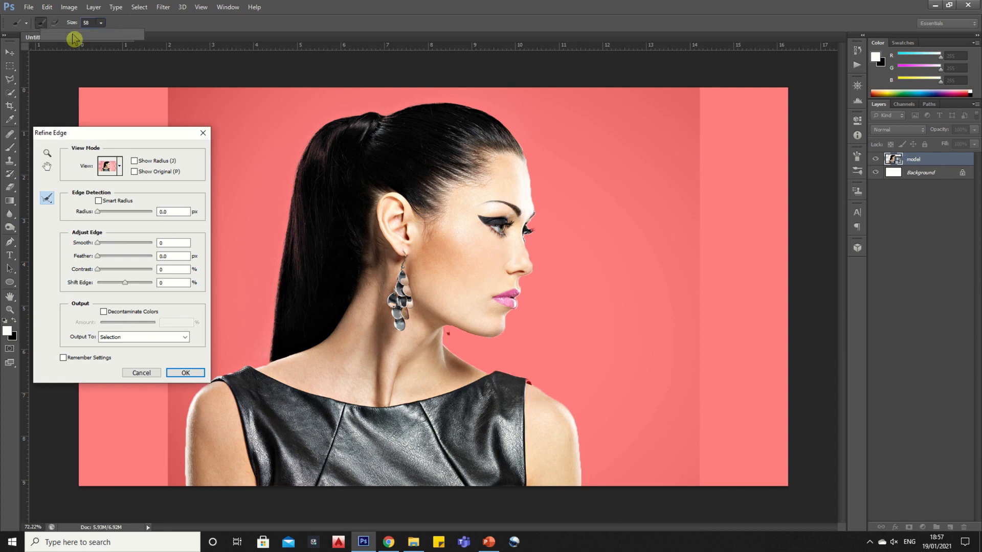
click(536, 230)
scroll(552, 255, up, 3)
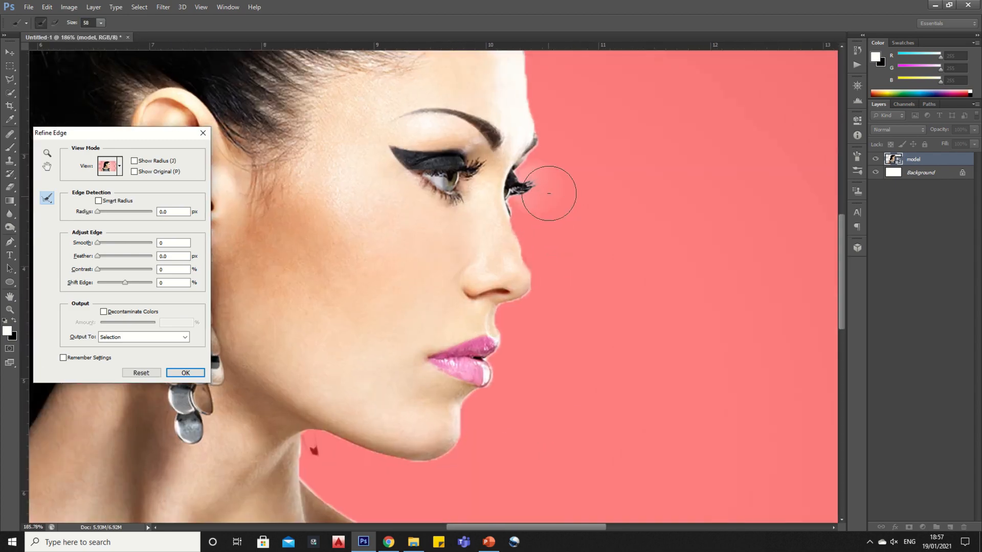
scroll(549, 194, up, 2)
click(537, 197)
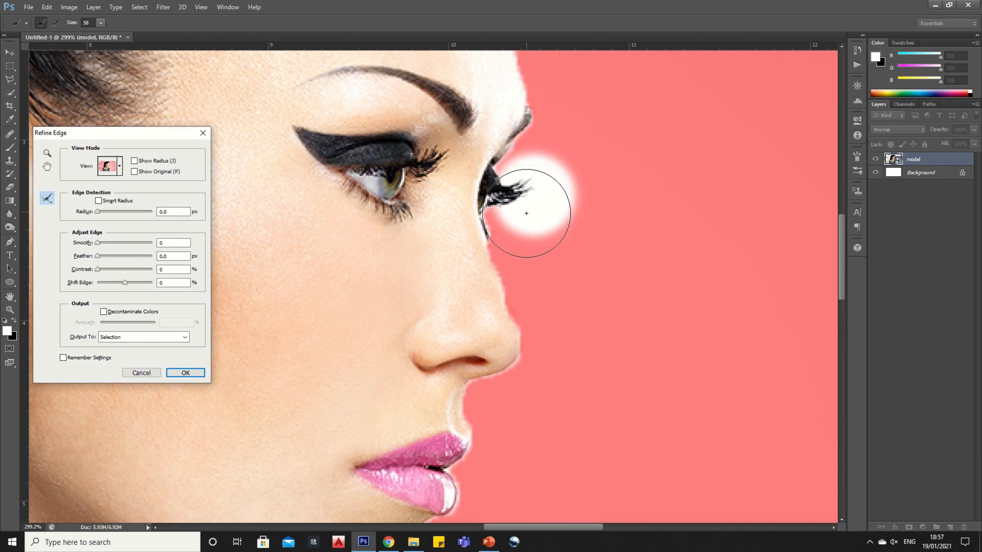
click(526, 213)
scroll(541, 282, down, 1)
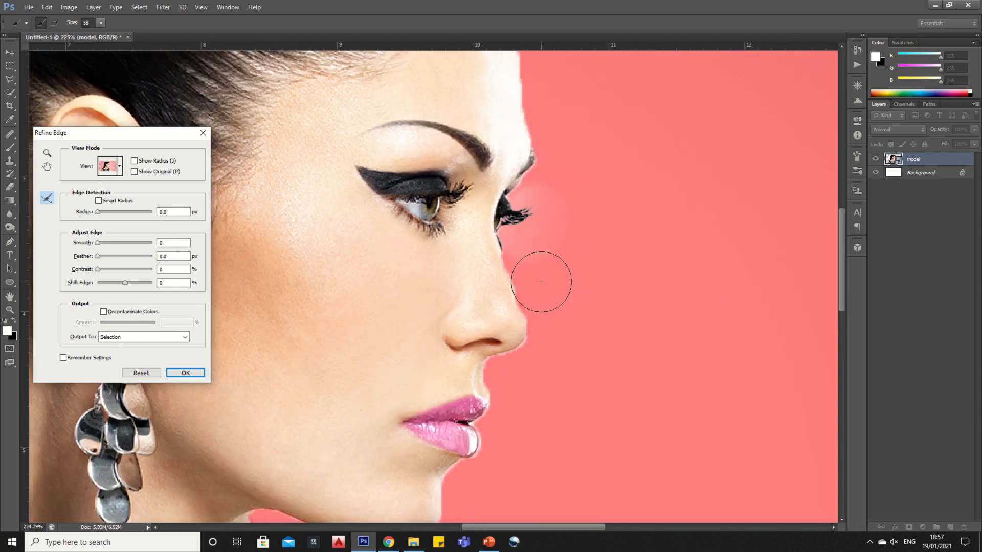
scroll(541, 282, down, 4)
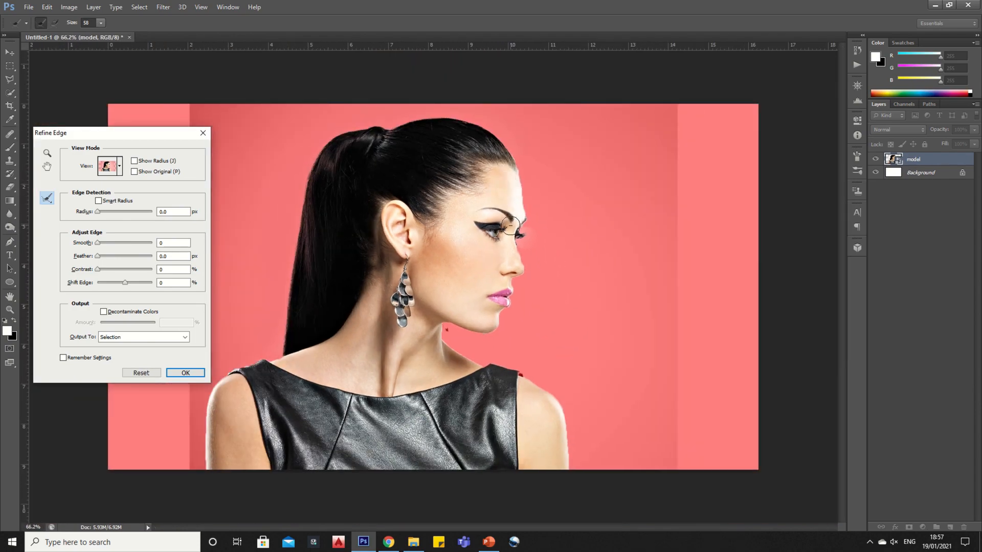
click(184, 374)
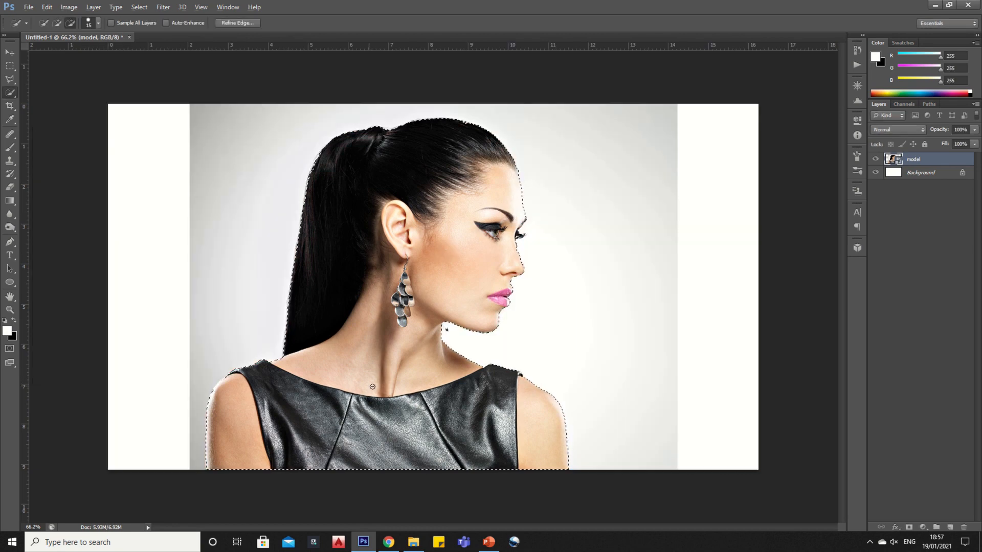
Step: Copy the selected woman onto a new layer with Layer Via Copy
scroll(359, 377, up, 1)
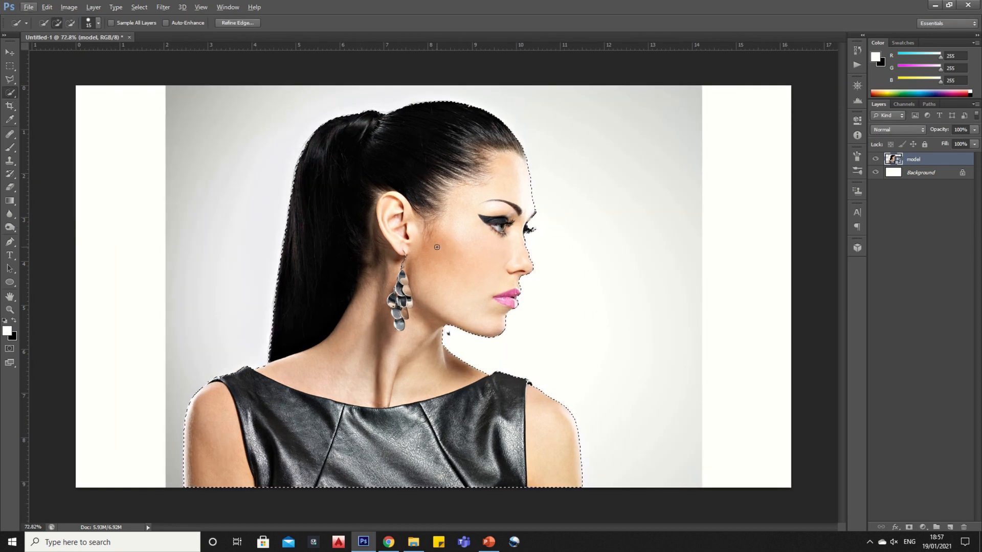
right_click(436, 215)
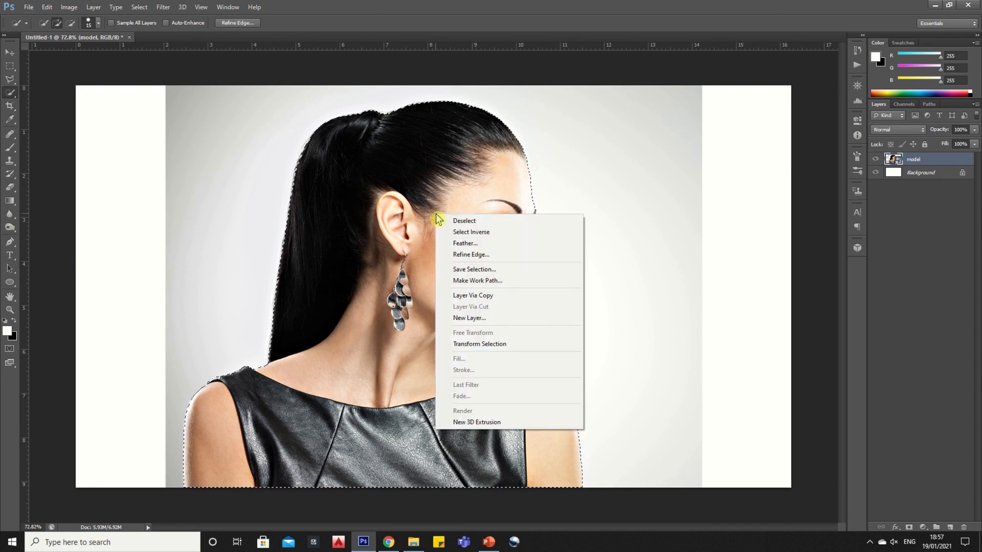
click(492, 296)
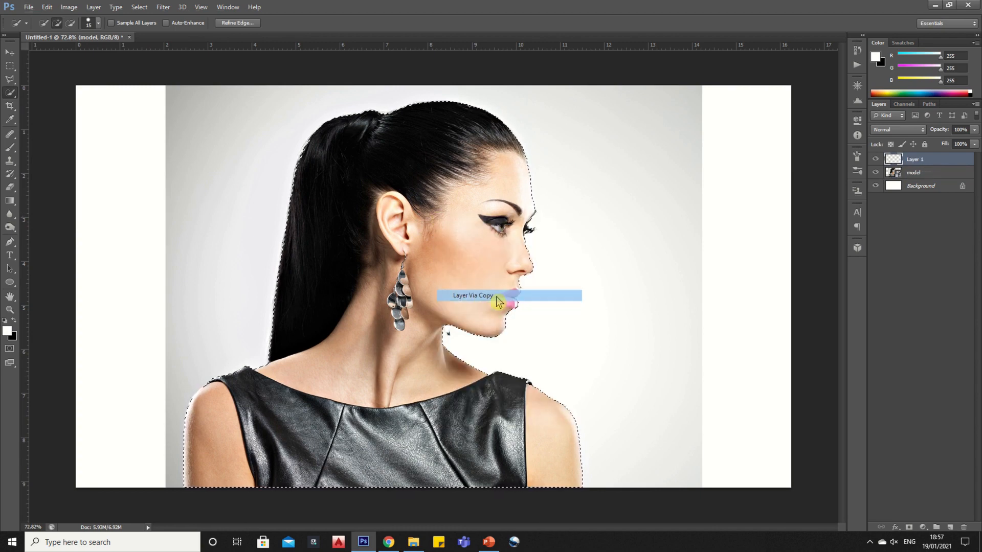
Step: Delete the original model photo layer, keeping only the cut-out woman above the white background
right_click(925, 175)
click(851, 172)
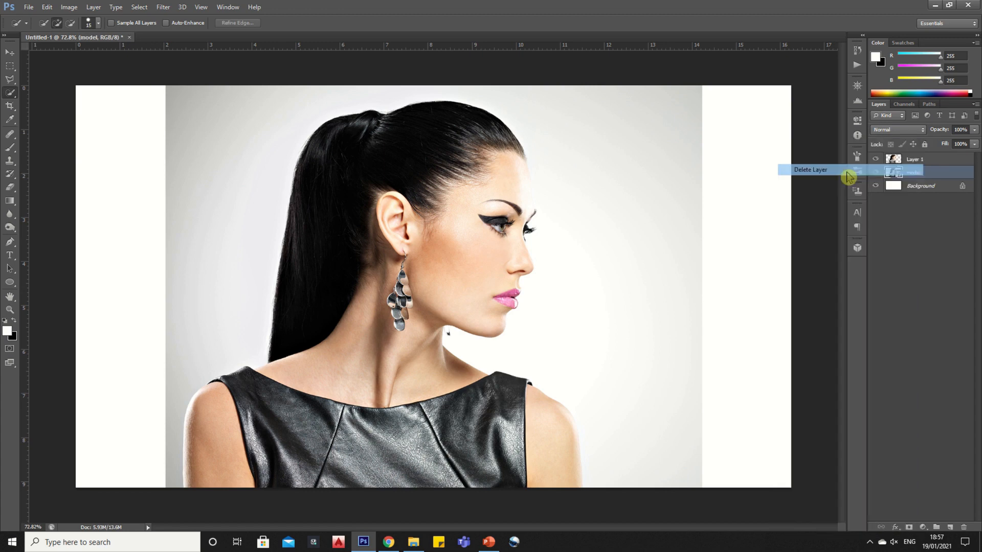
click(449, 203)
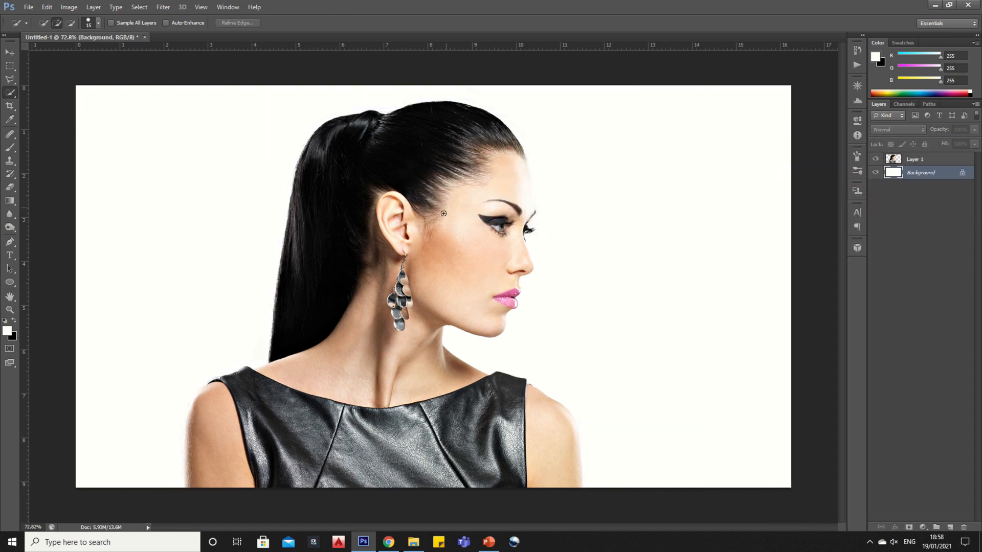
Step: Add the letter z in black 18 pt Engravers MT over the ponytail and move its layer above the woman's layer
click(9, 54)
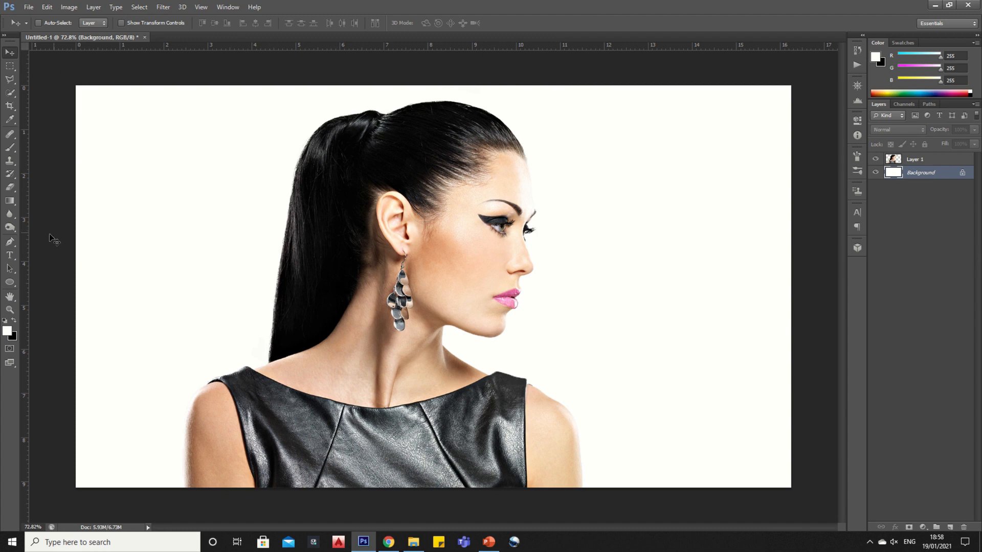
click(10, 255)
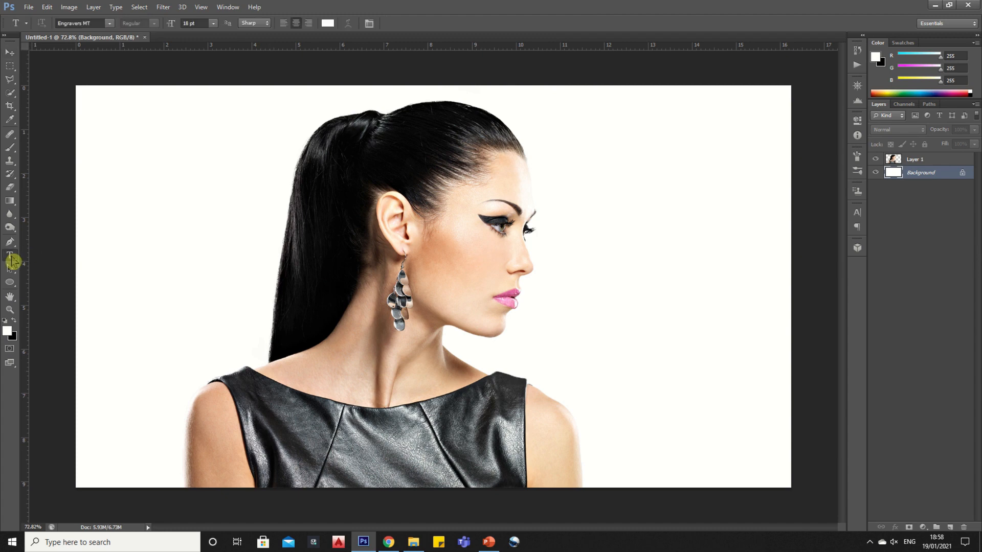
click(327, 183)
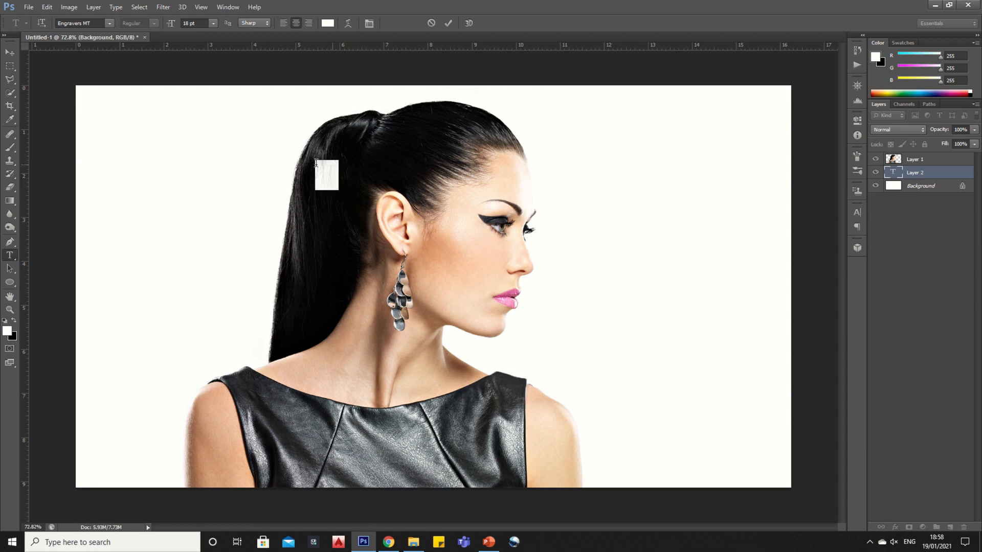
click(328, 23)
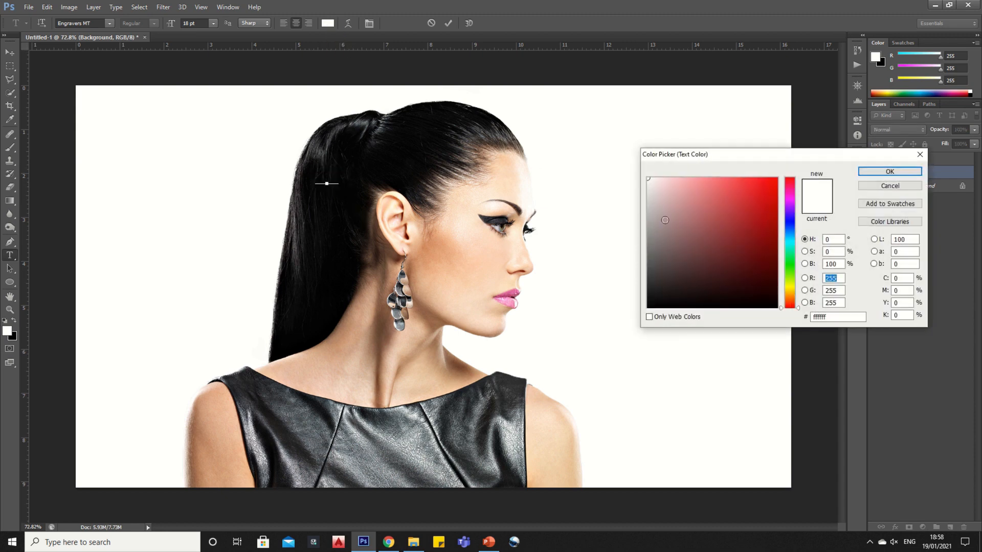
drag(664, 221, 623, 343)
click(884, 172)
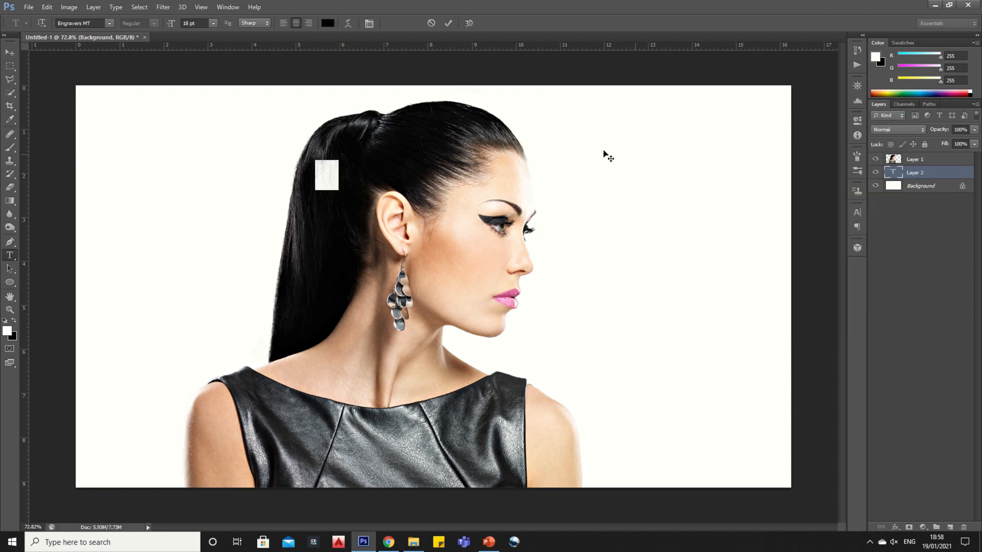
click(451, 25)
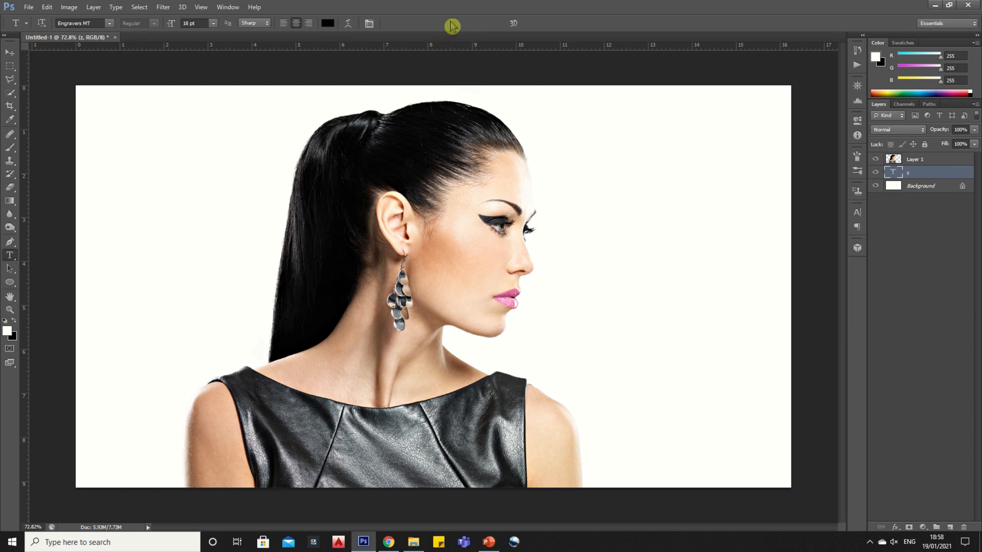
drag(918, 178, 913, 156)
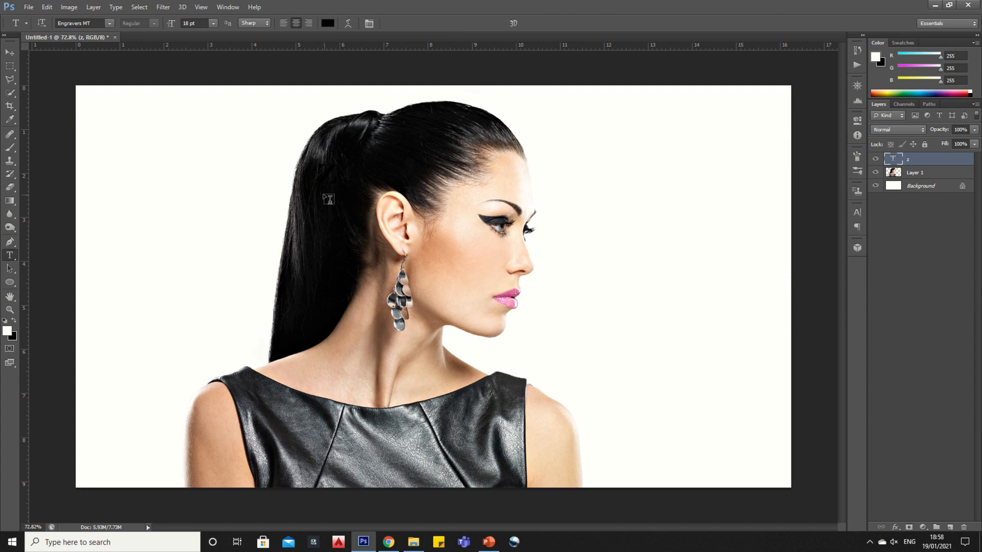
Step: Scale the letter z proportionally to about 1216% and place it over the woman's head and neck
click(10, 52)
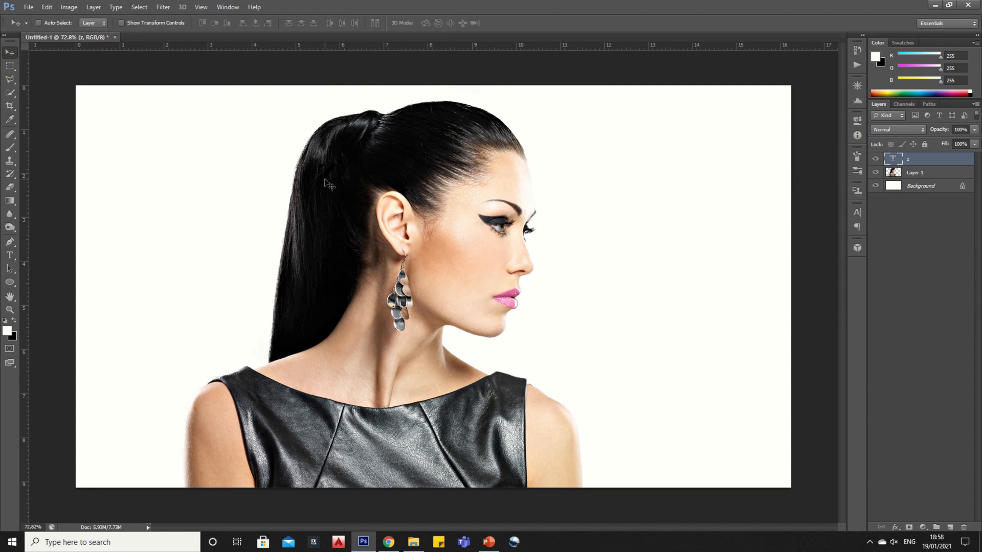
key(ctrl+t)
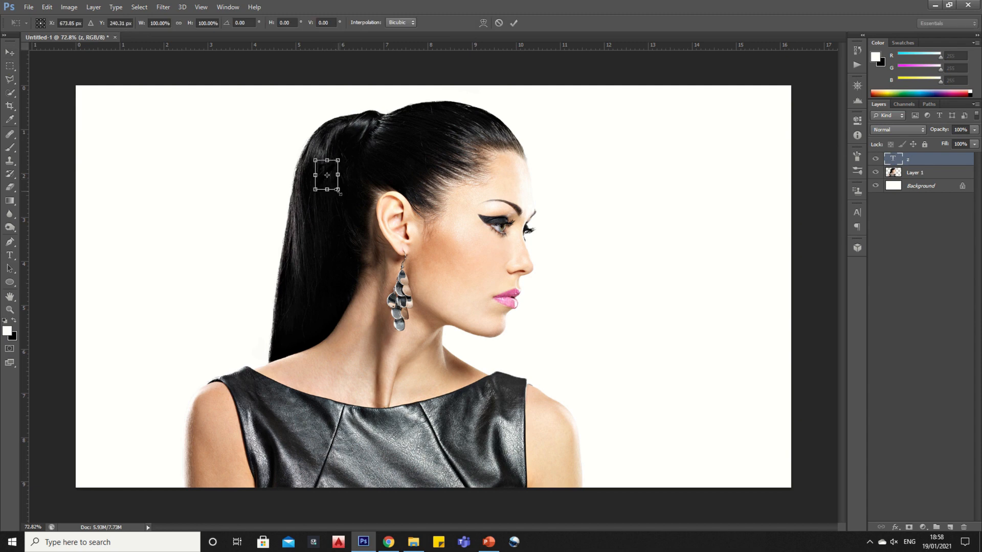
drag(338, 189, 614, 490)
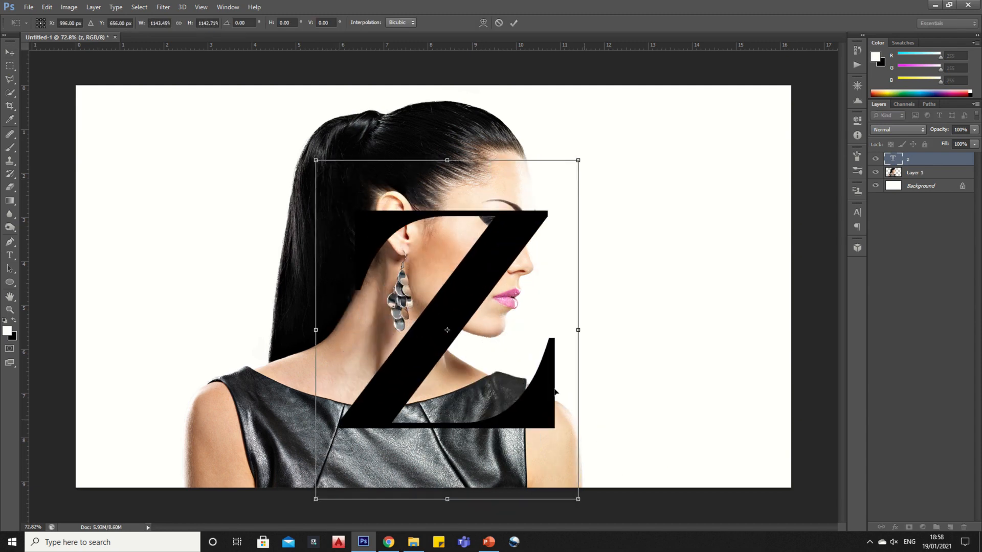
drag(313, 158, 285, 140)
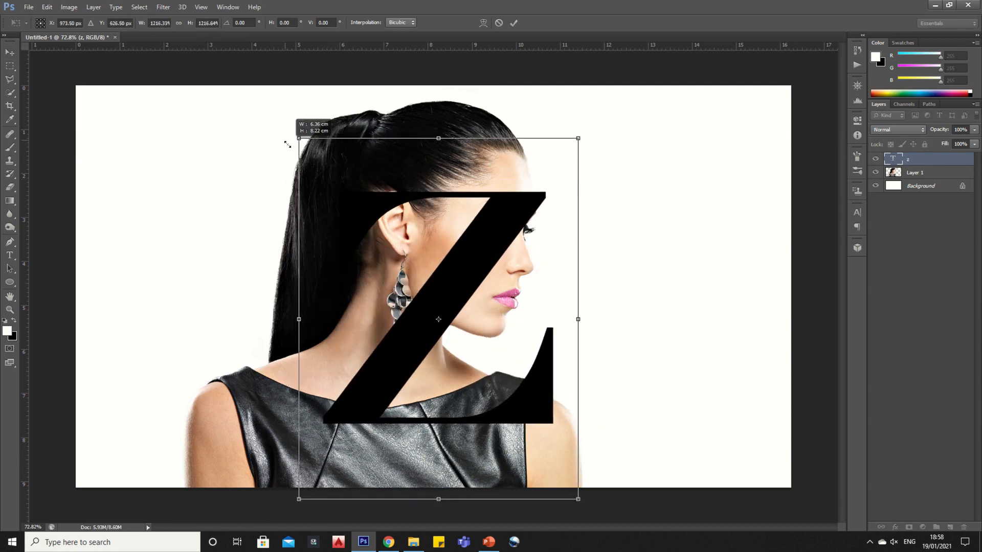
drag(470, 280, 433, 245)
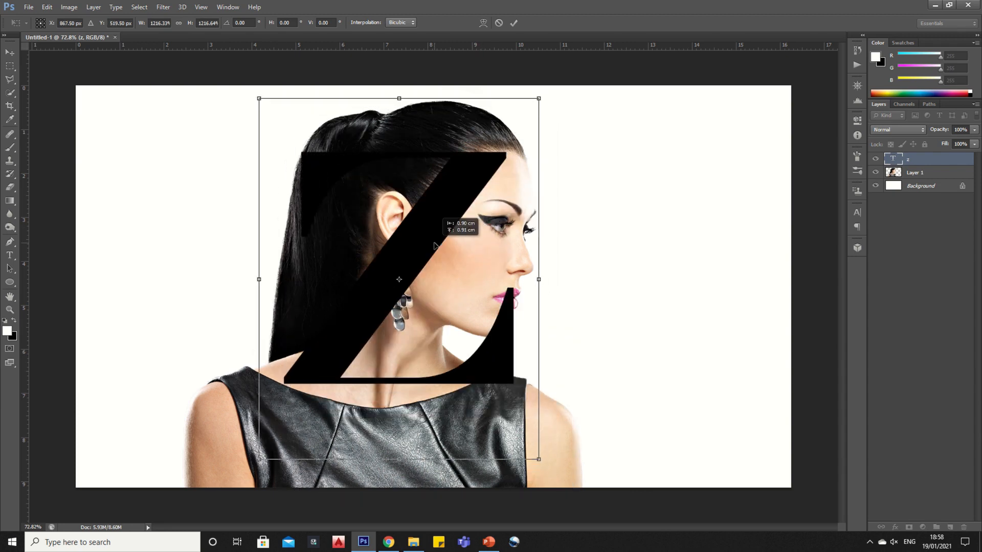
click(514, 23)
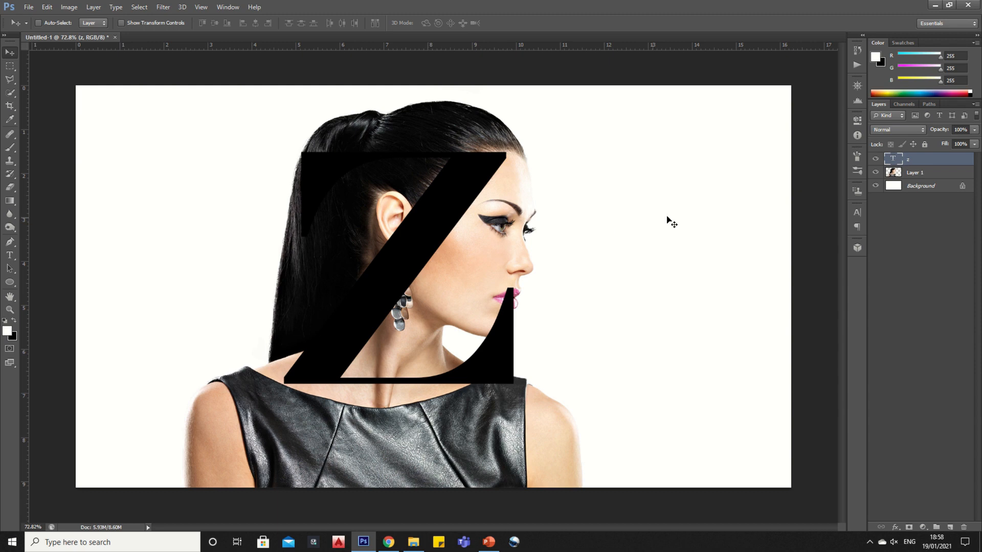
Step: Shrink the woman proportionally to about 55% and fit her behind the letter, with her lower edge at the letter's base
click(926, 173)
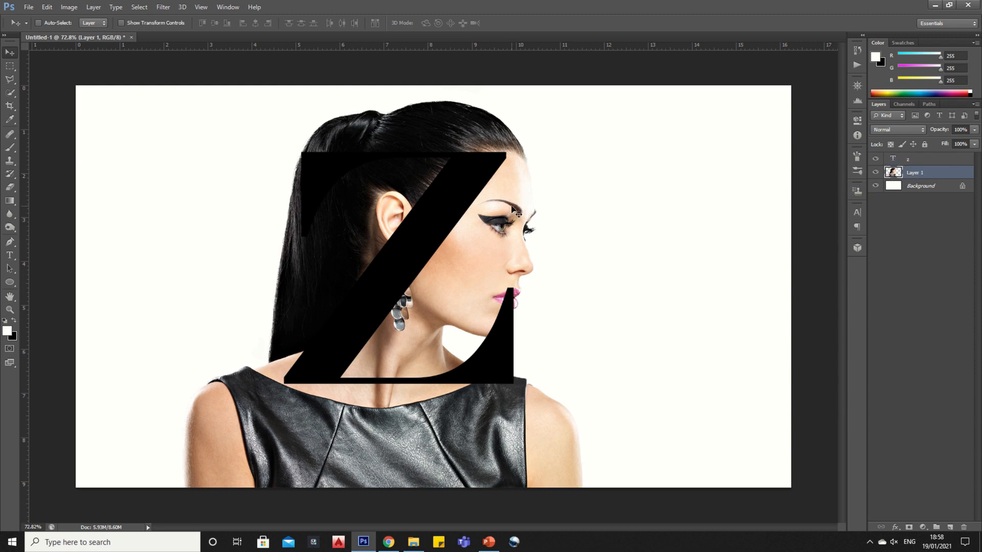
key(ctrl+t)
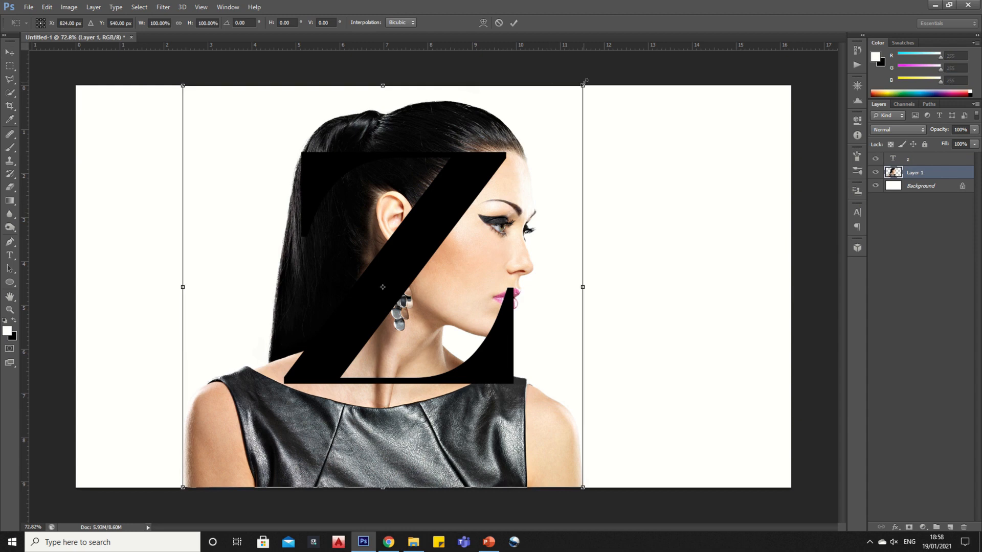
drag(585, 81, 428, 241)
drag(382, 355, 474, 276)
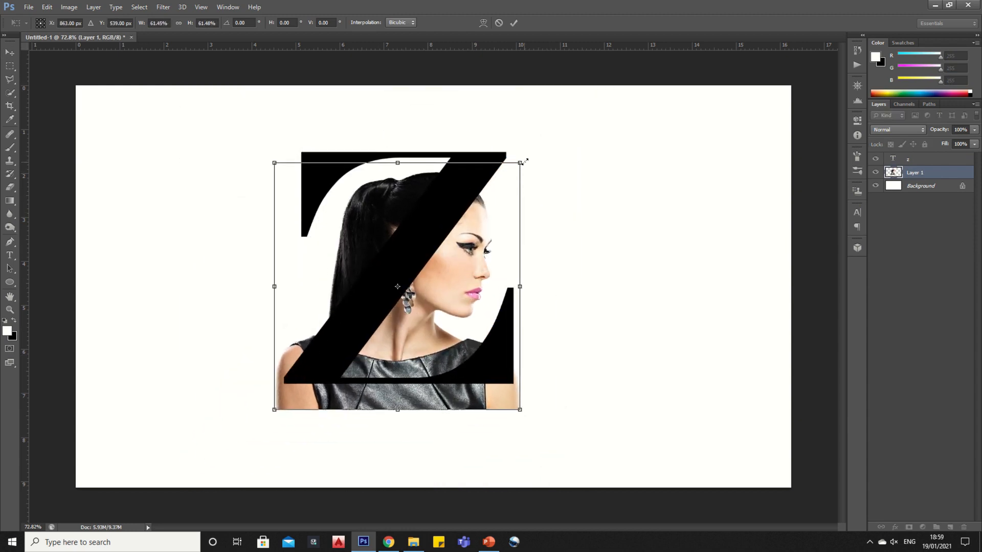
drag(521, 163, 502, 187)
drag(447, 330, 473, 314)
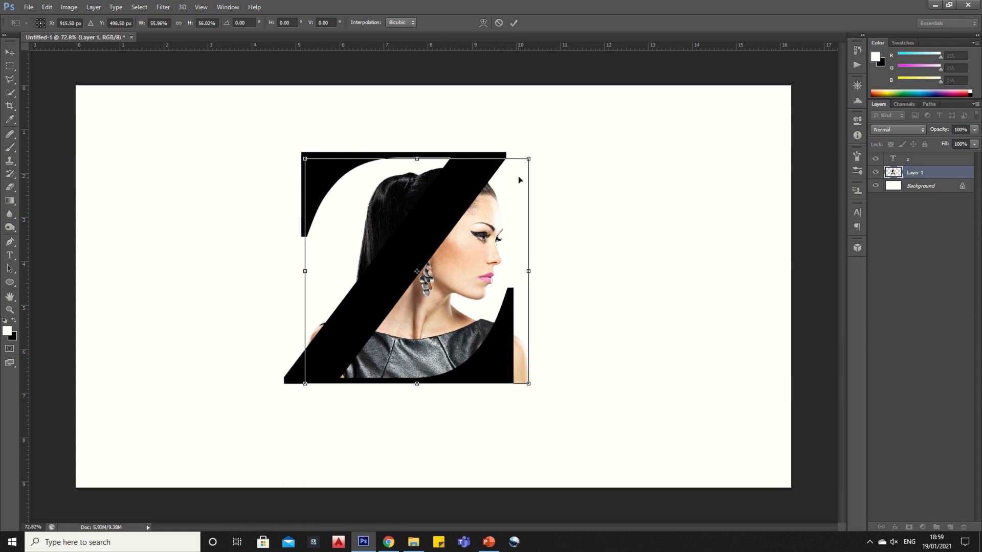
drag(530, 157, 523, 160)
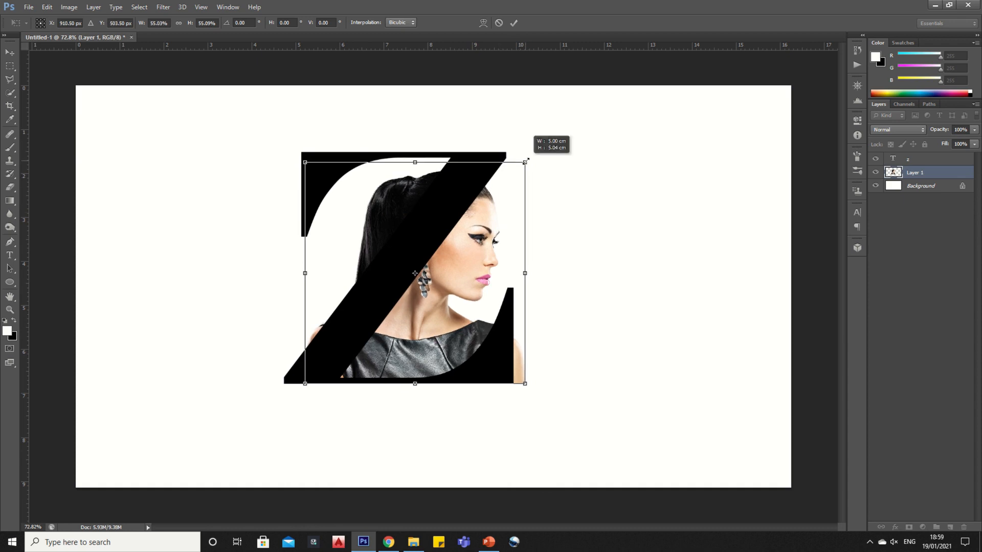
drag(449, 310, 424, 311)
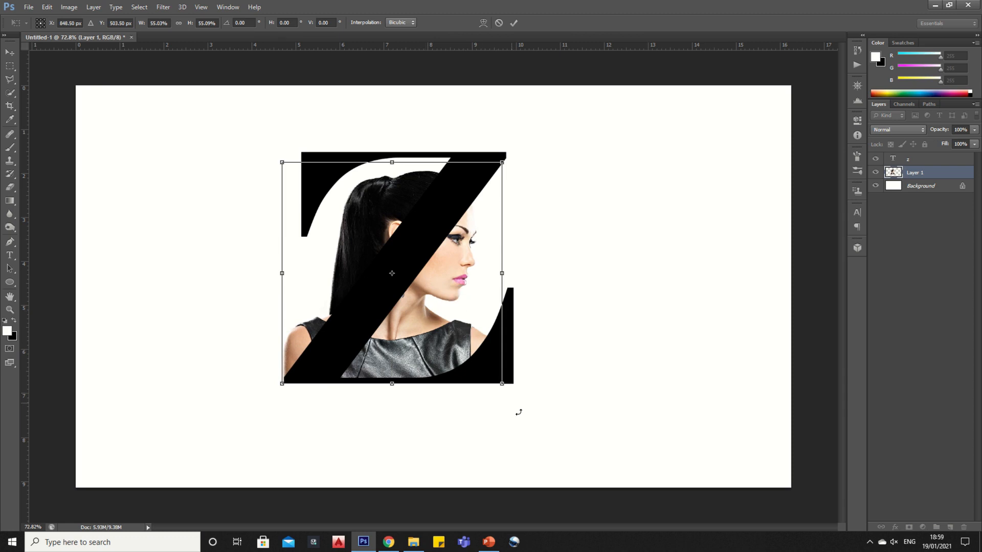
Step: Enlarge the woman to about 64% and place her head just under the letter's upper bar, with her shoulders extending below its base
drag(501, 385, 512, 392)
drag(531, 394, 531, 395)
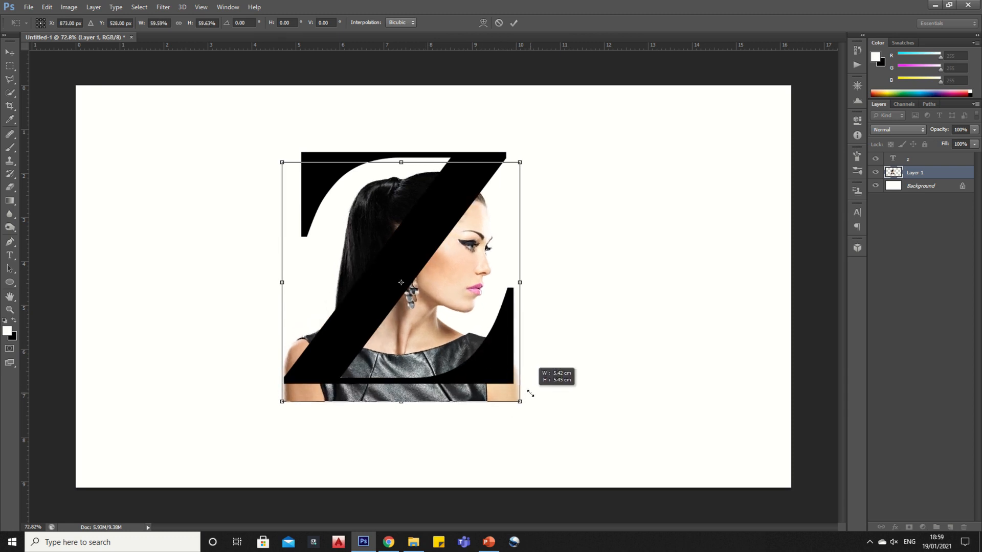
drag(473, 368, 469, 360)
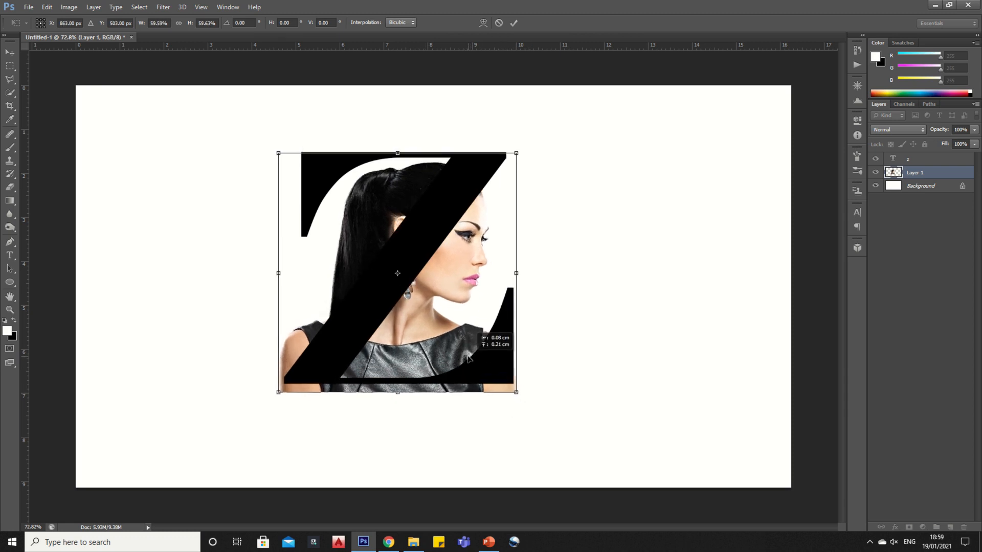
drag(469, 358, 471, 362)
drag(520, 153, 535, 136)
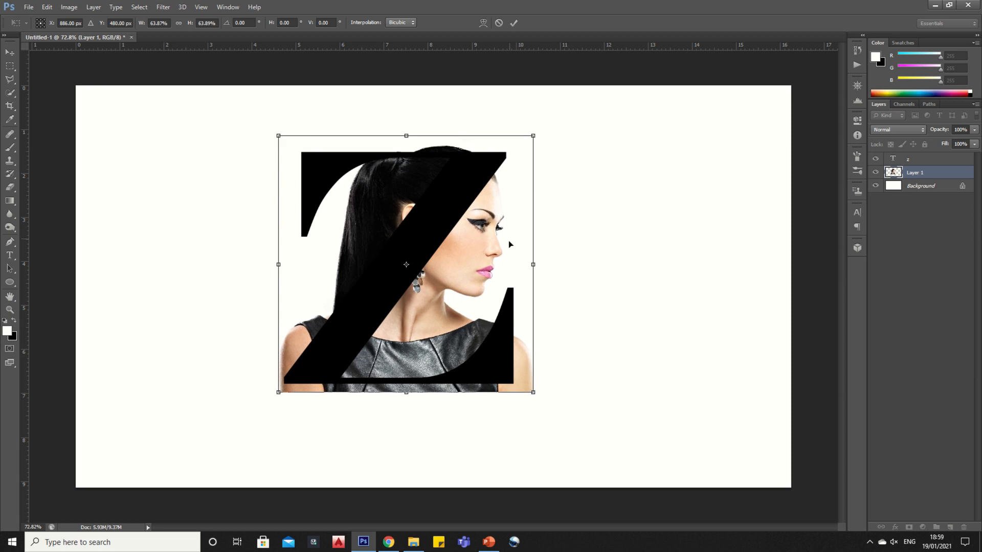
drag(499, 257, 505, 267)
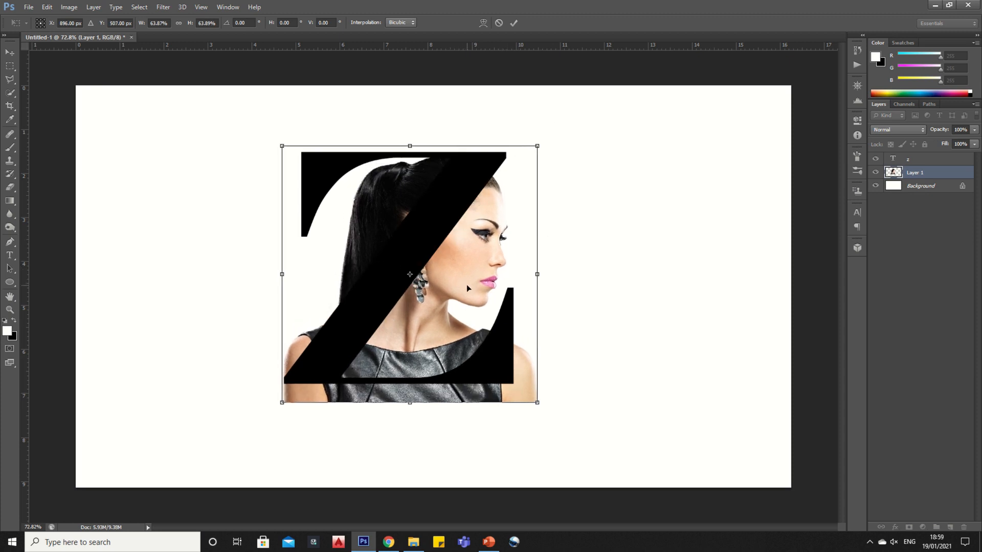
drag(438, 350, 438, 350)
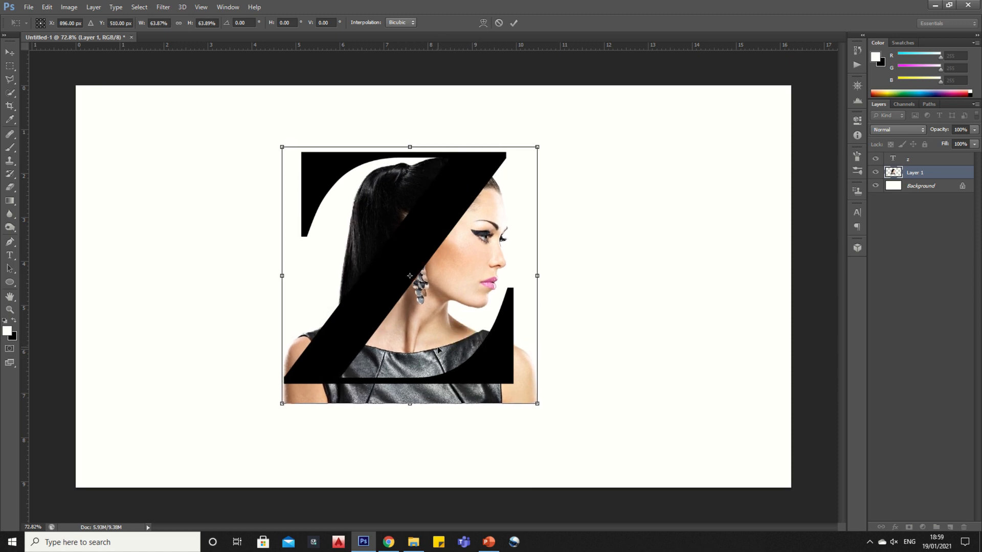
click(515, 24)
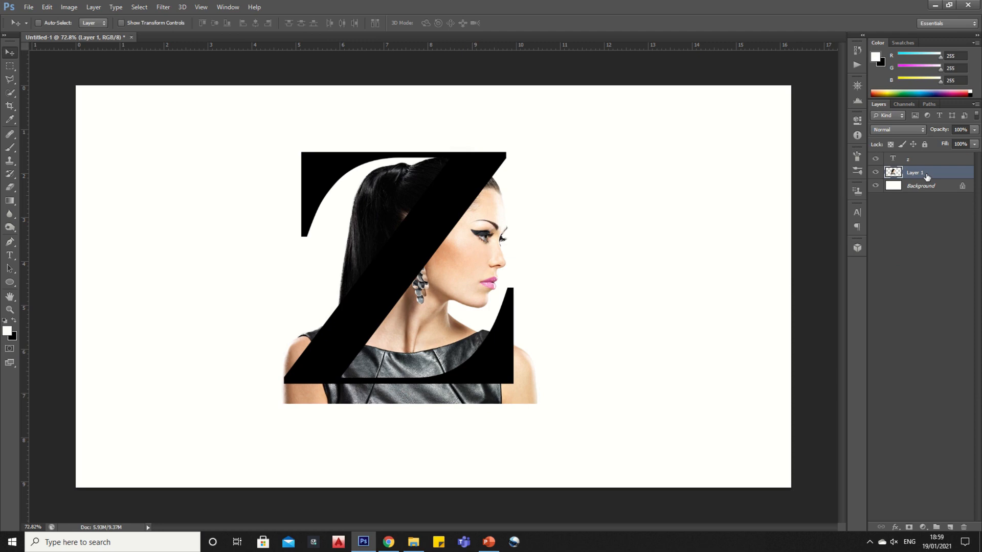
Step: Load the woman's outline as a selection and add a layer mask to her layer from it
ctrl+click(894, 174)
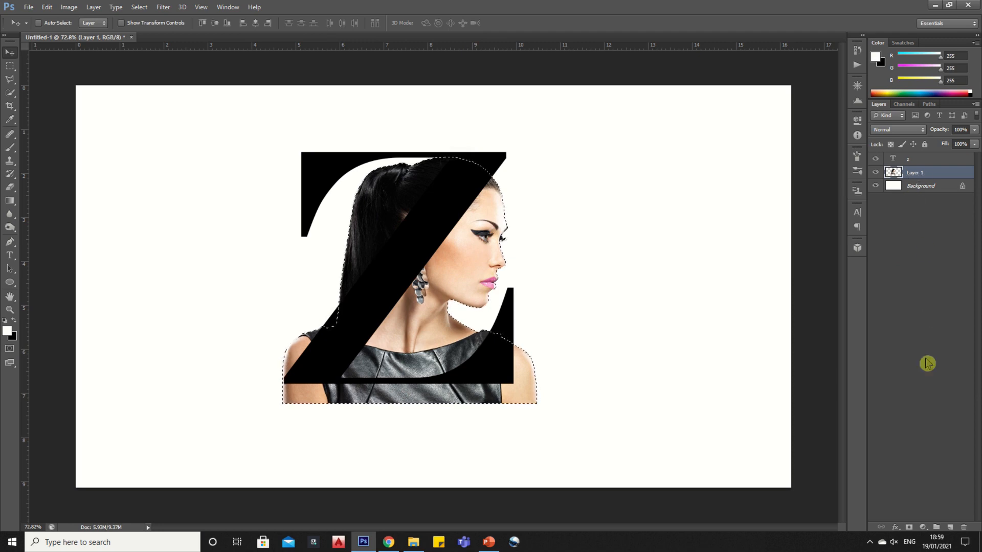
click(909, 527)
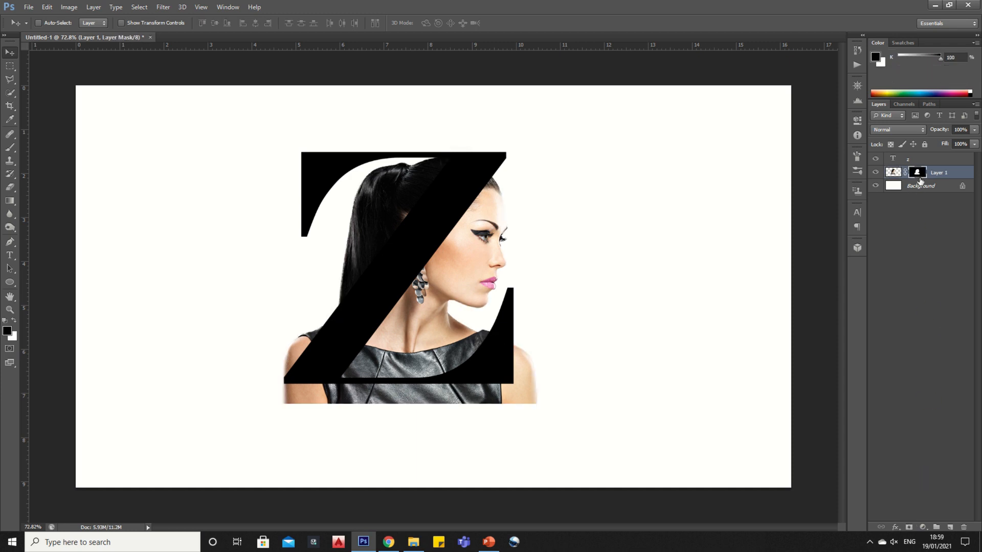
Step: Load the outline of the letter z as a selection and invert it
click(894, 161)
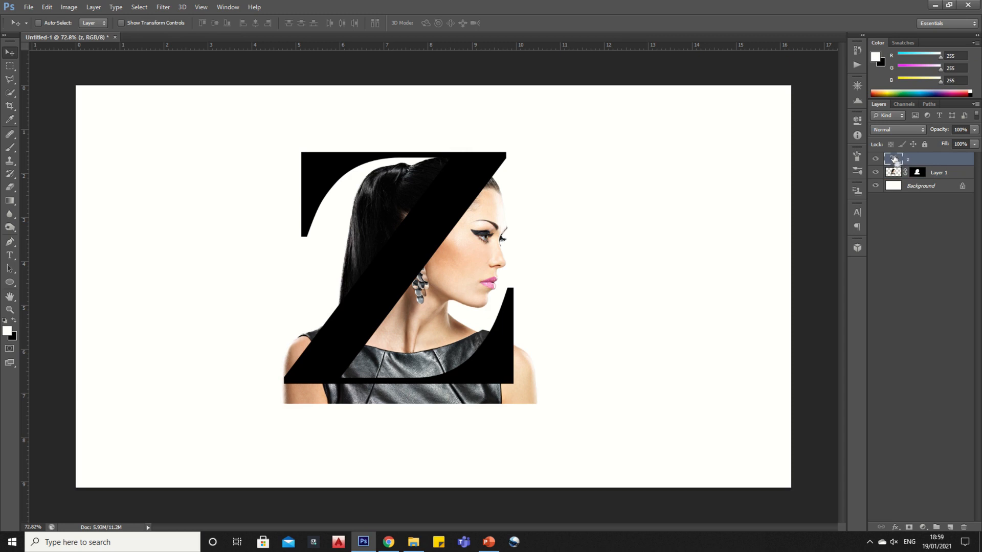
ctrl+click(895, 161)
right_click(436, 205)
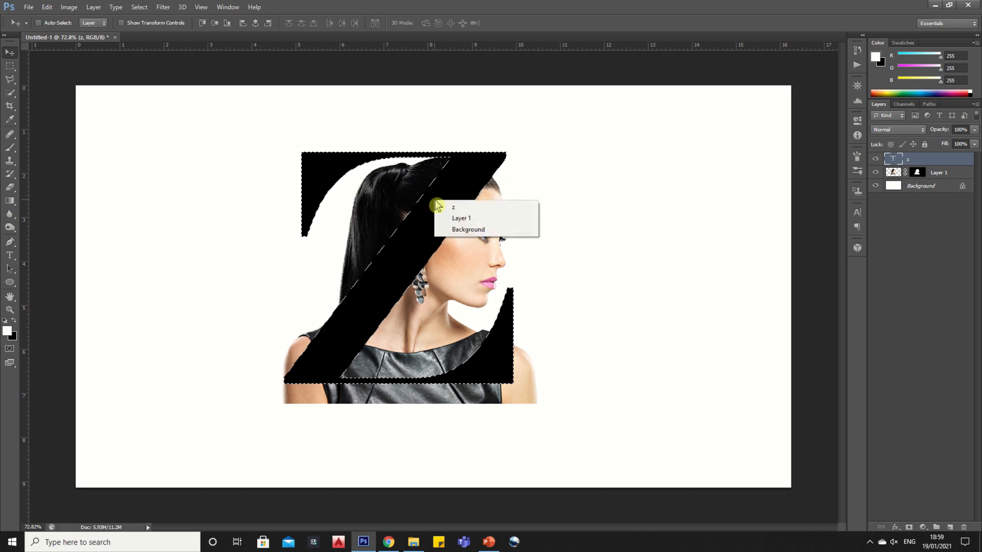
click(438, 207)
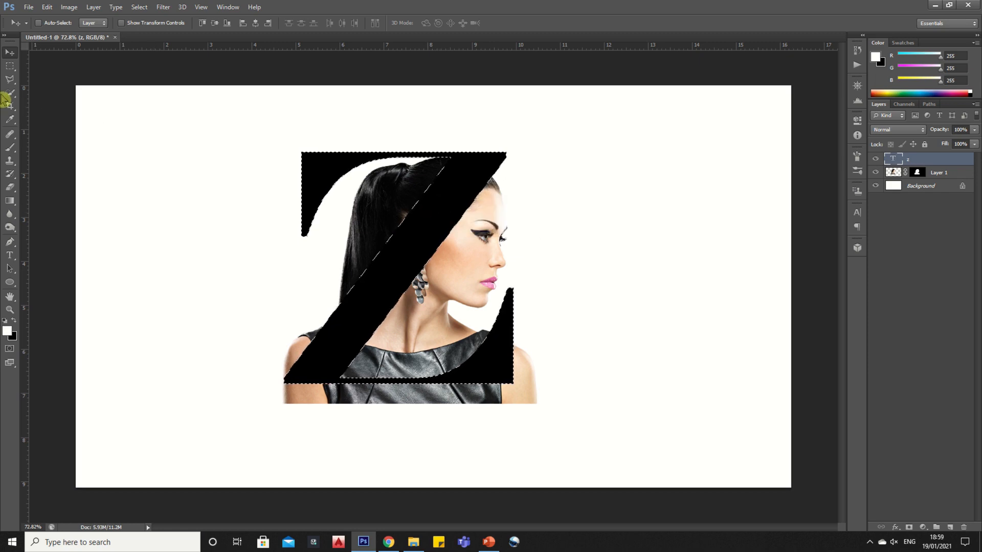
click(12, 67)
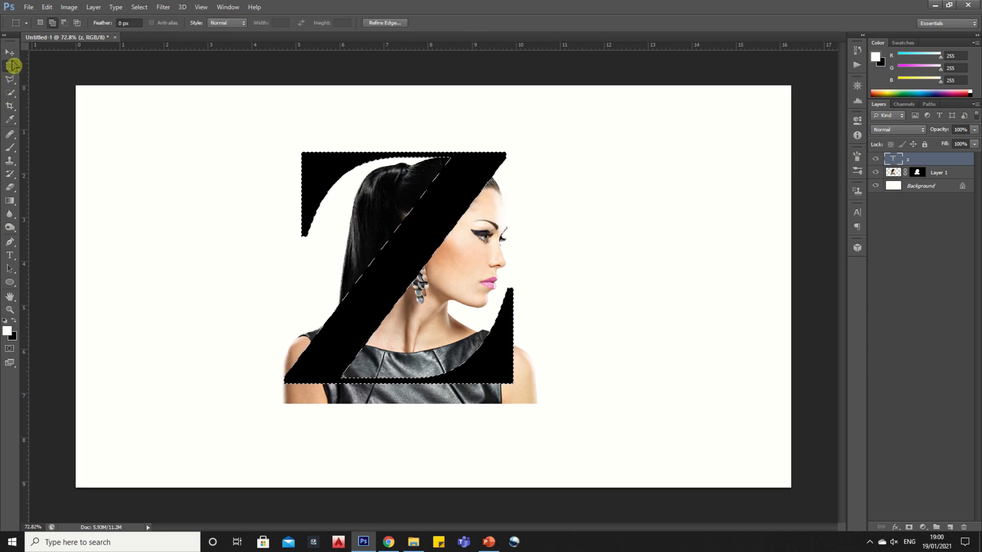
right_click(427, 238)
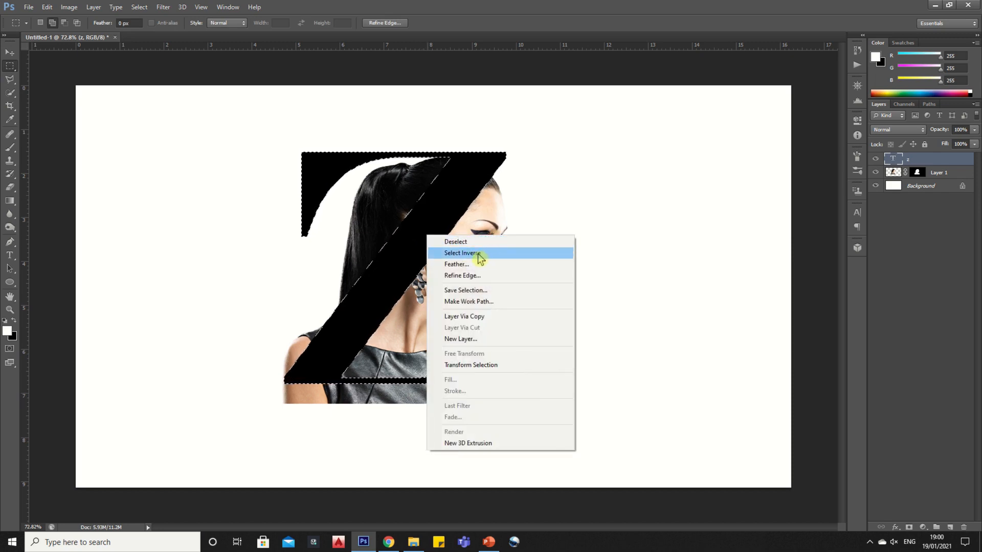
click(462, 253)
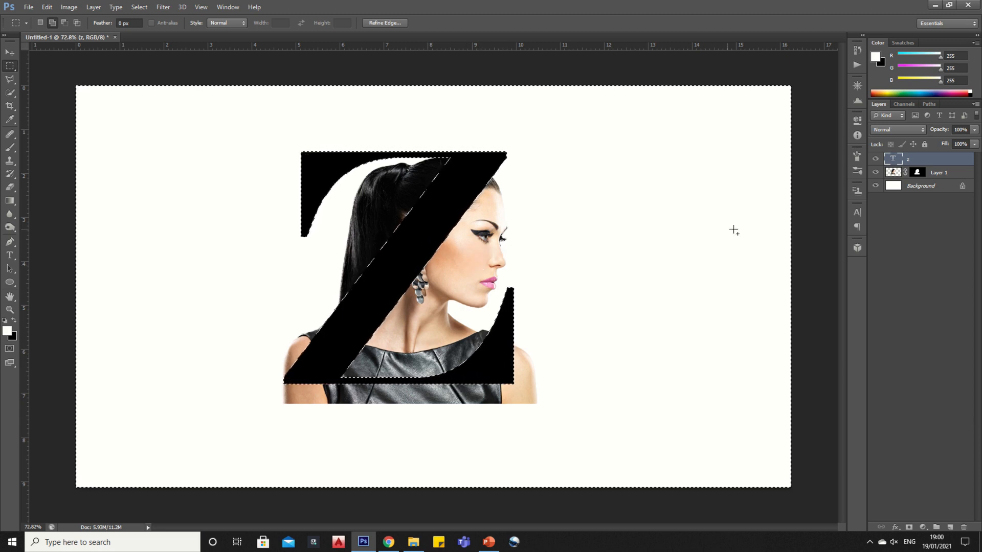
Step: Paint black with the Brush on the woman's layer mask to hide the hair and shoulder left of the letter's diagonal
click(917, 174)
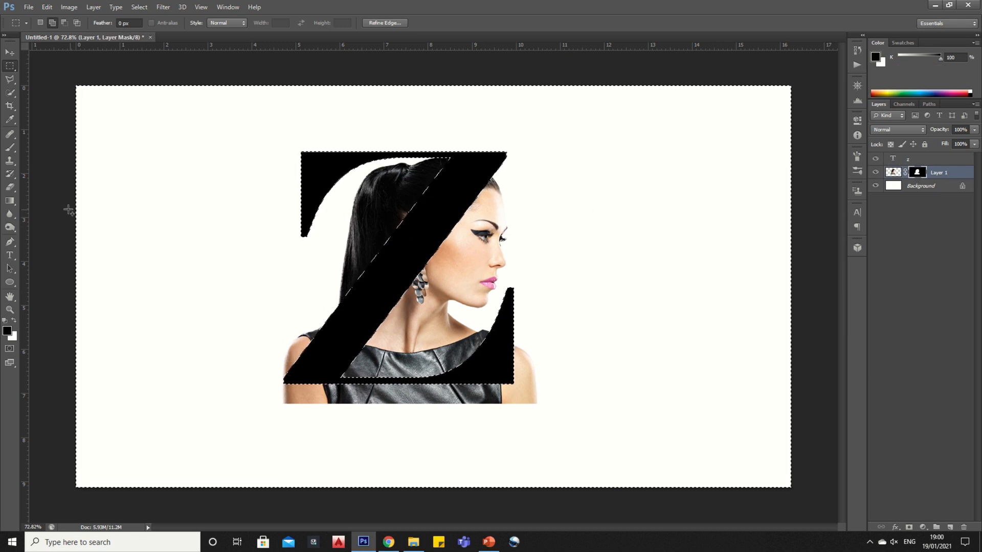
click(10, 150)
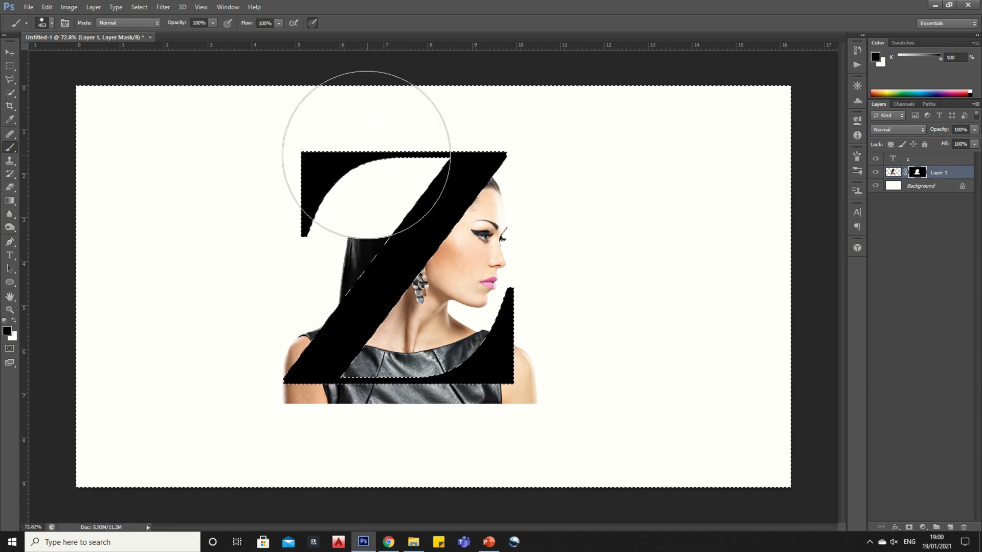
mouse_move(366, 154)
mouse_down()
mouse_move(324, 175)
mouse_move(265, 241)
mouse_move(257, 277)
mouse_move(274, 263)
mouse_move(245, 280)
mouse_move(232, 307)
mouse_up()
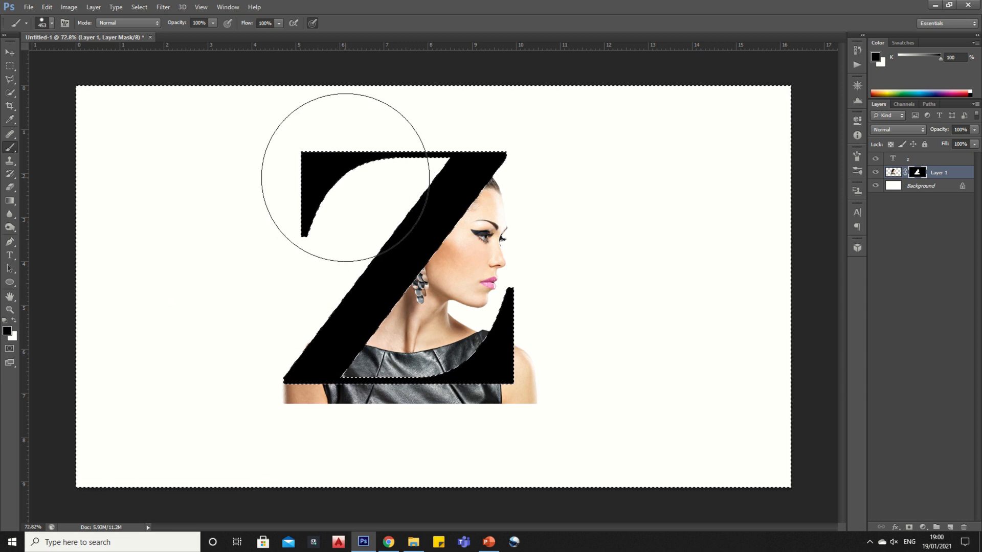
click(10, 52)
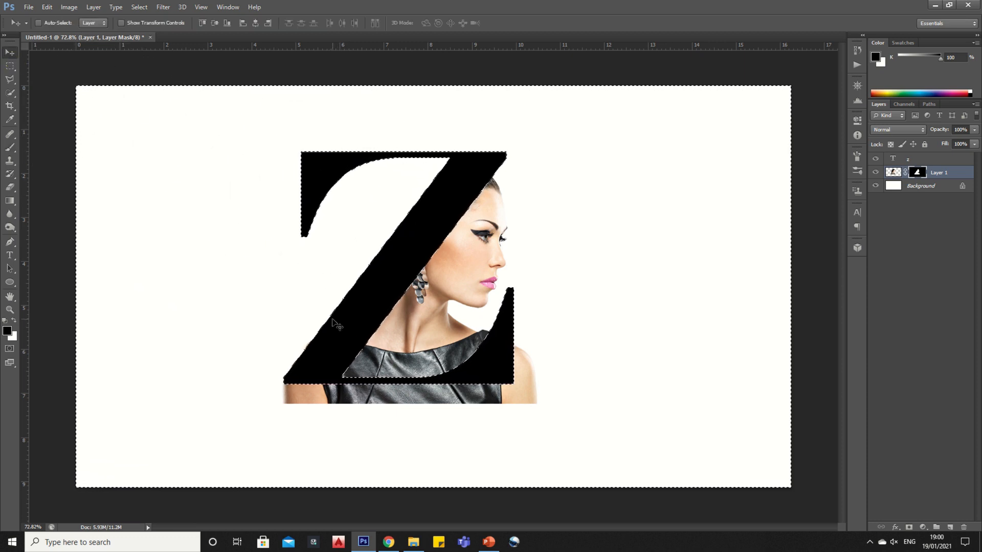
Step: Lower the opacity of the letter z layer to 51%
alt+scroll(361, 355, up, 3)
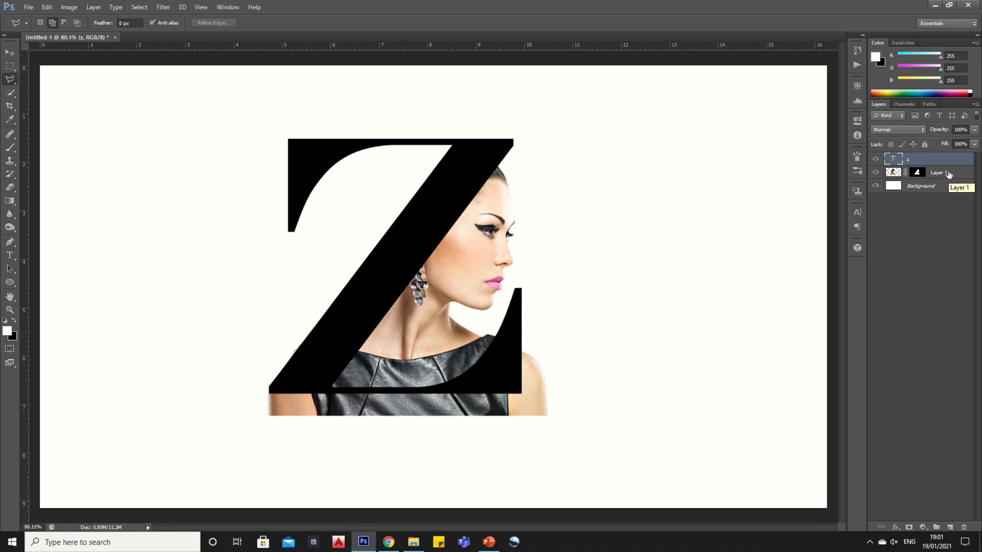
click(974, 144)
drag(950, 145, 951, 146)
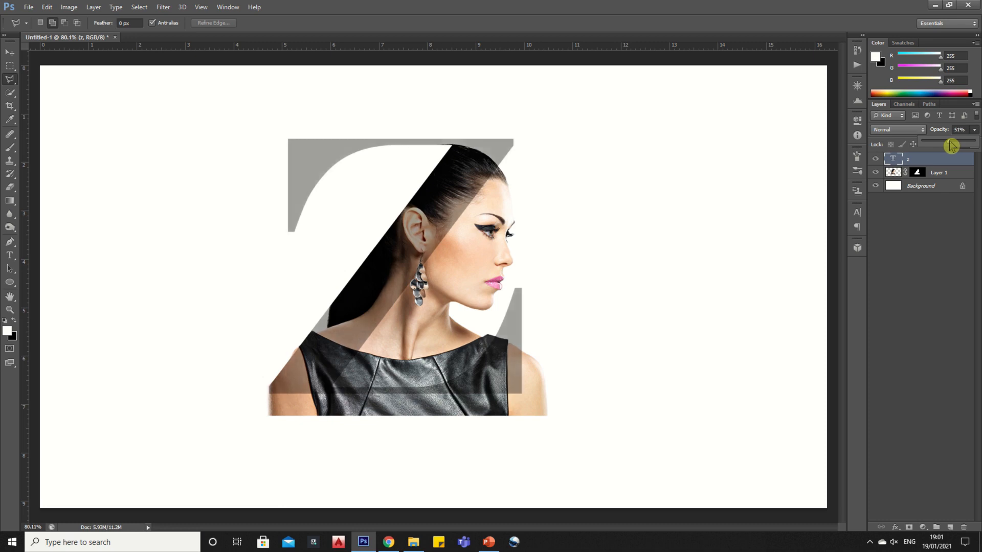
Step: Select the leftover skin outside the diagonal near the left shoulder with the Polygonal Lasso, delete it from the woman's layer, and deselect
scroll(335, 389, up, 5)
scroll(286, 361, up, 2)
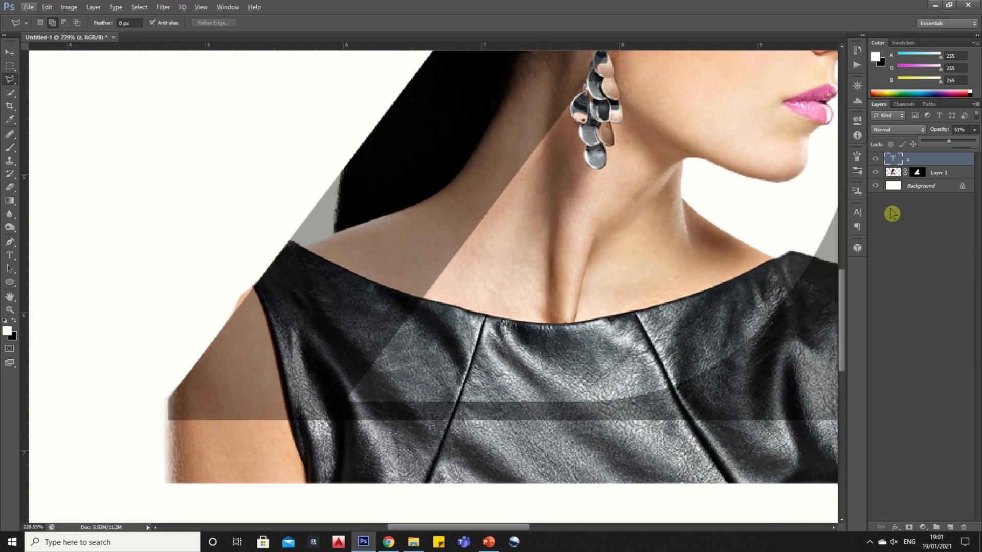
click(894, 174)
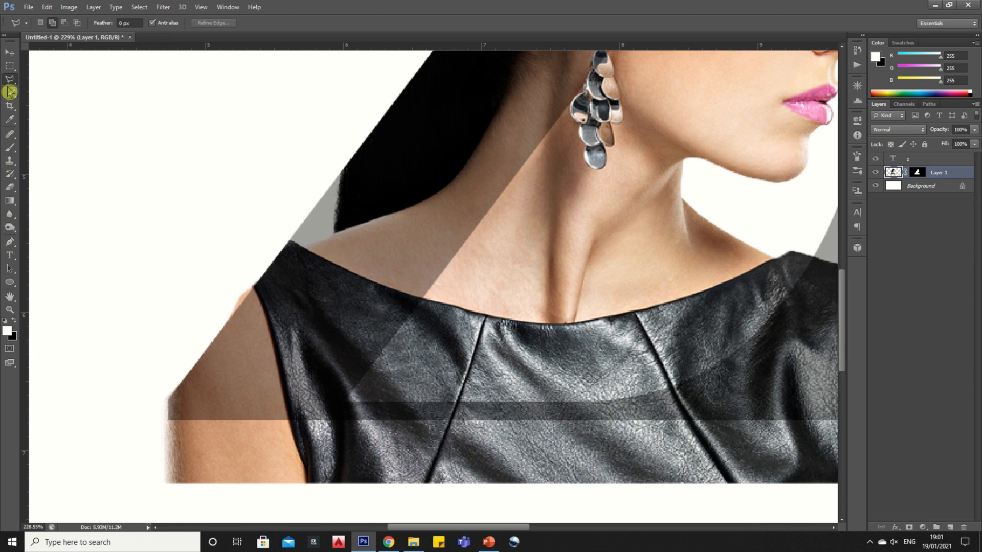
click(215, 327)
click(263, 271)
click(225, 254)
double_click(204, 314)
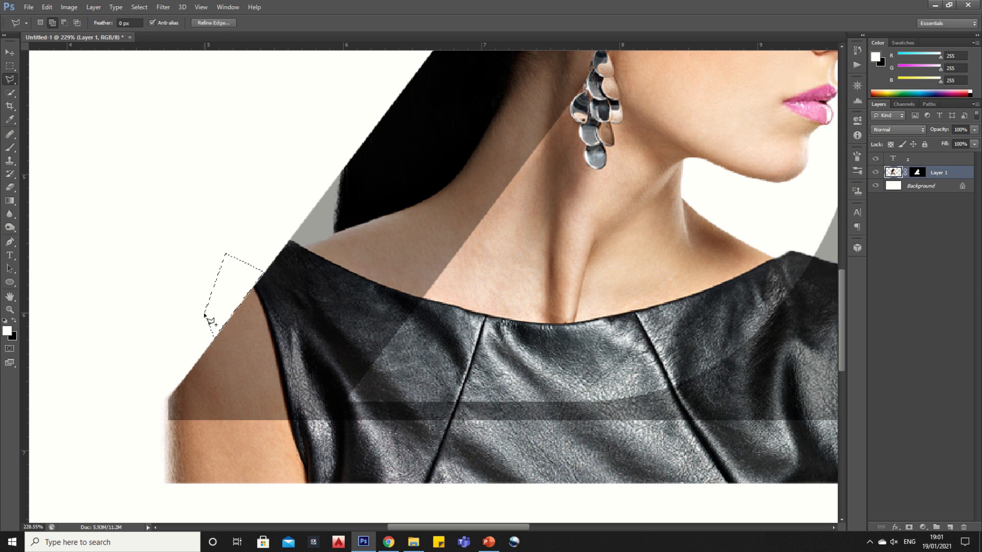
key(ctrl+d)
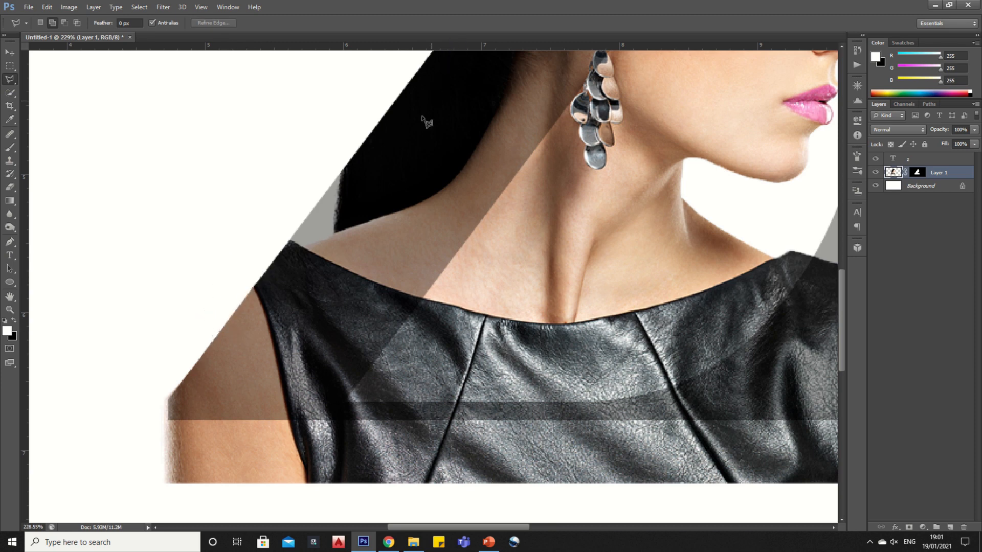
Step: Load the outline of the letter z as a selection
scroll(230, 276, down, 3)
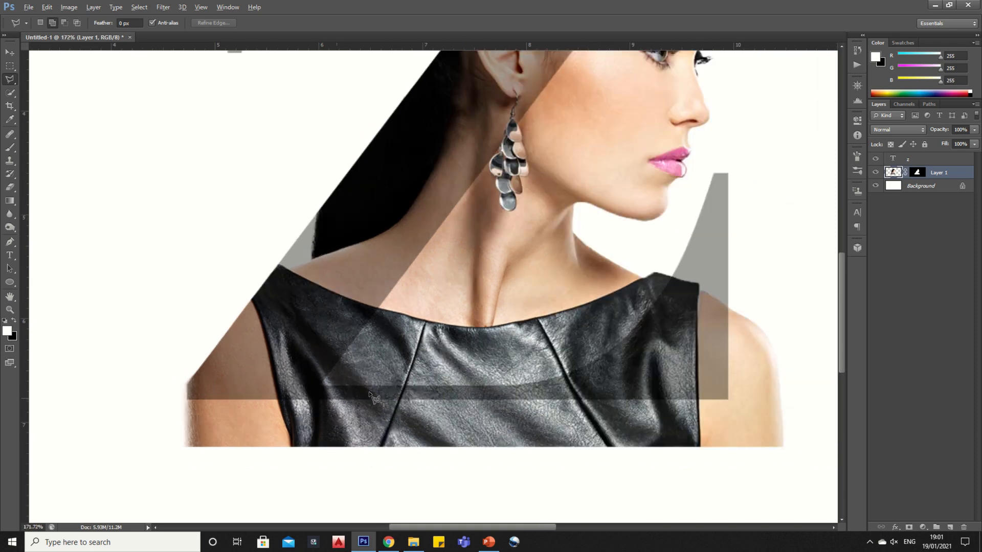
key(alt)
click(917, 159)
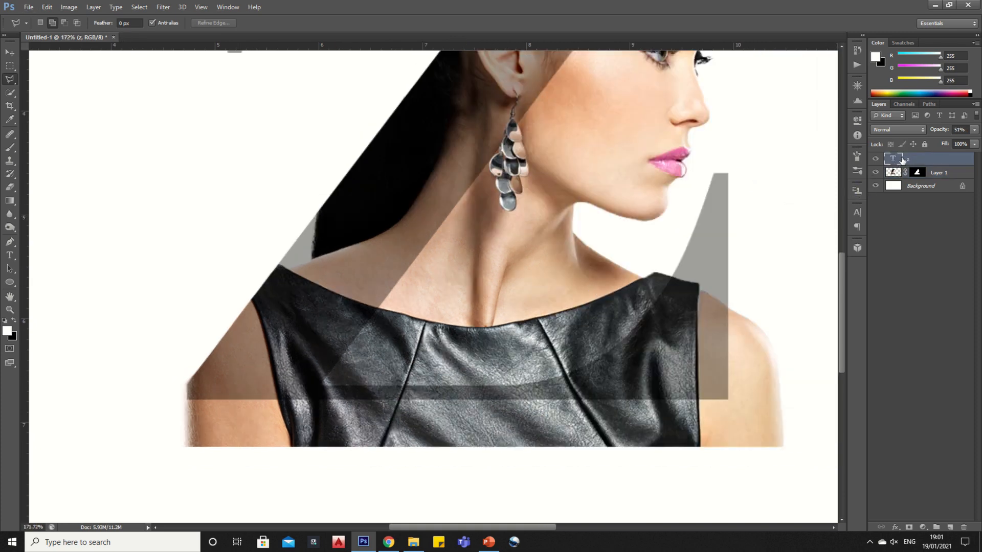
ctrl+click(897, 161)
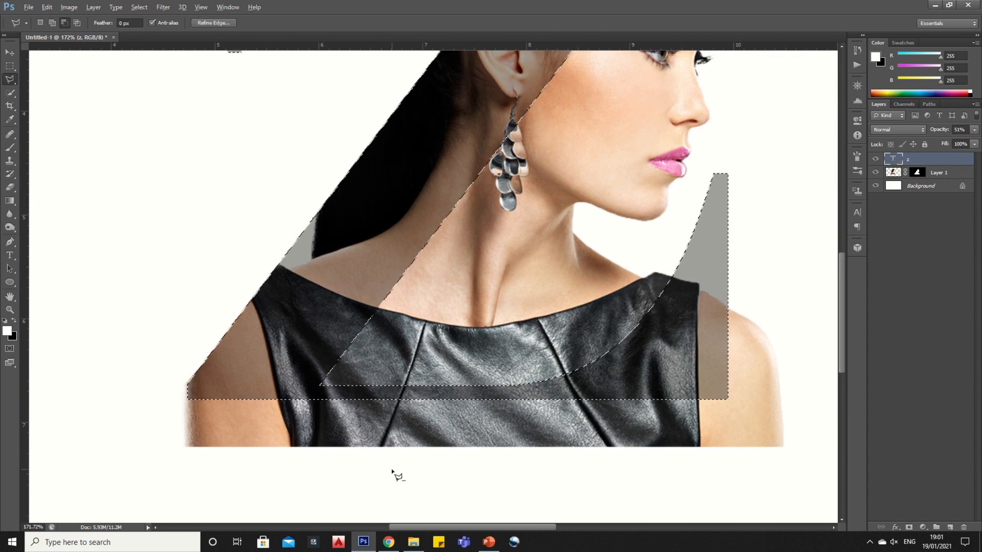
scroll(400, 470, down, 2)
scroll(401, 469, down, 1)
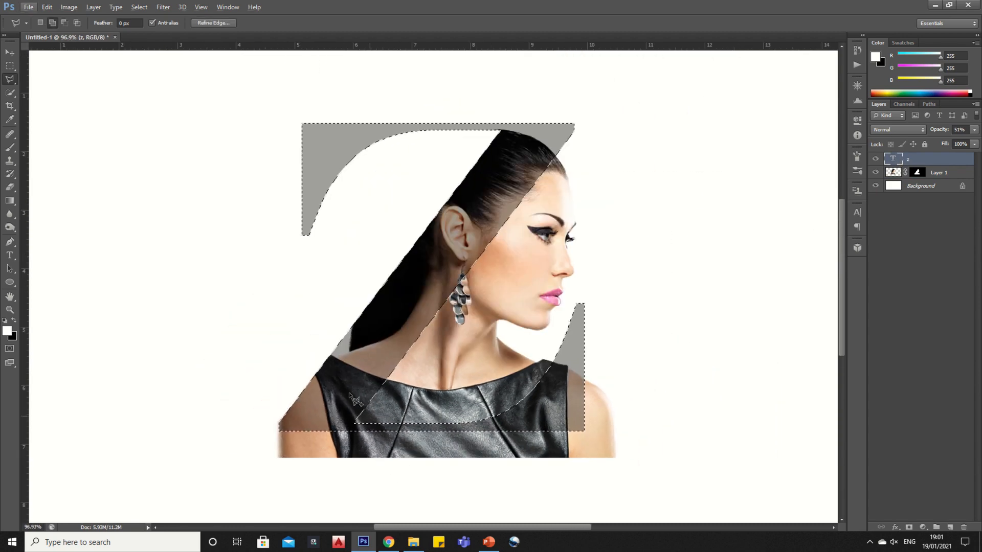
Step: Subtract the letter's upper bar and diagonal from the selection, delete the woman's pixels inside the remaining base, and deselect
click(13, 77)
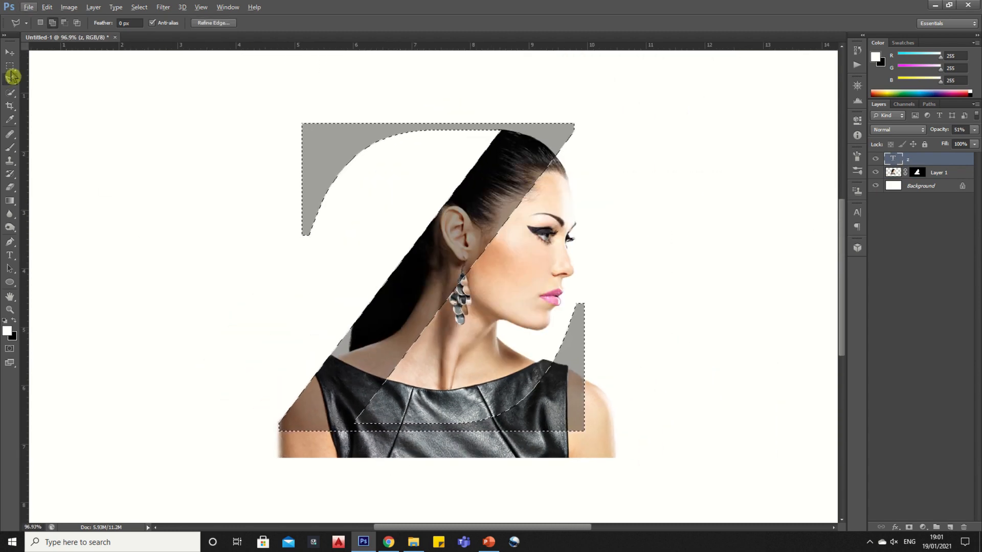
click(65, 23)
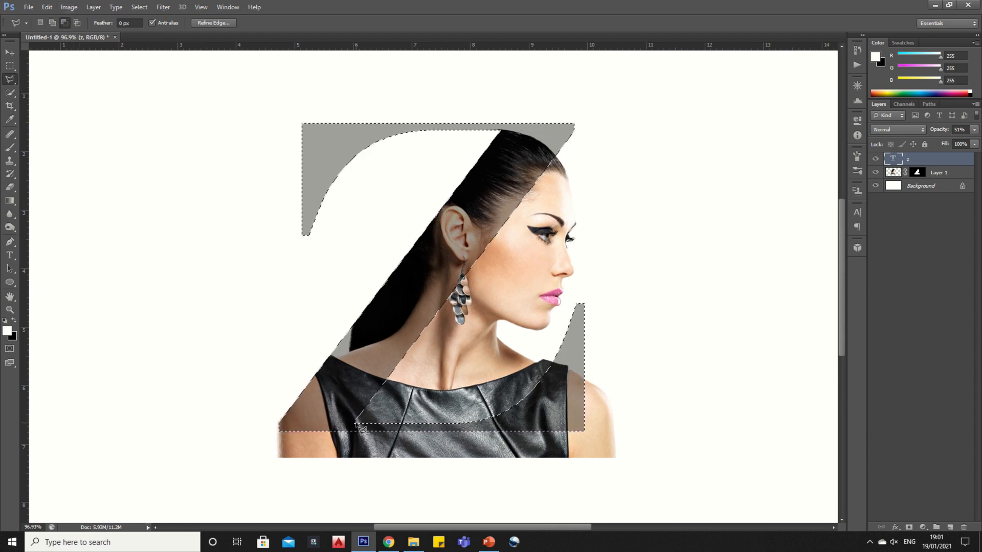
click(260, 423)
click(260, 100)
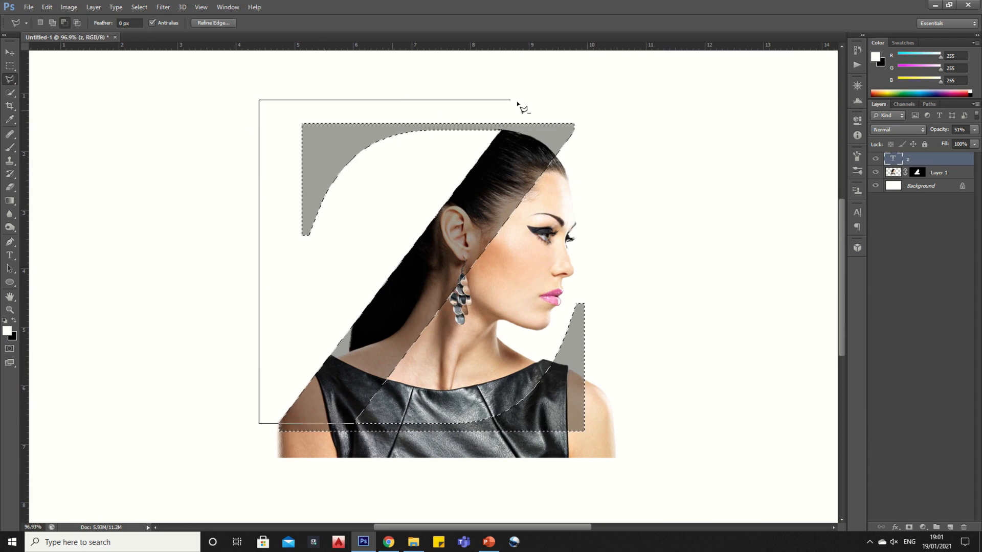
click(593, 100)
click(593, 276)
key(BackSpace)
click(553, 280)
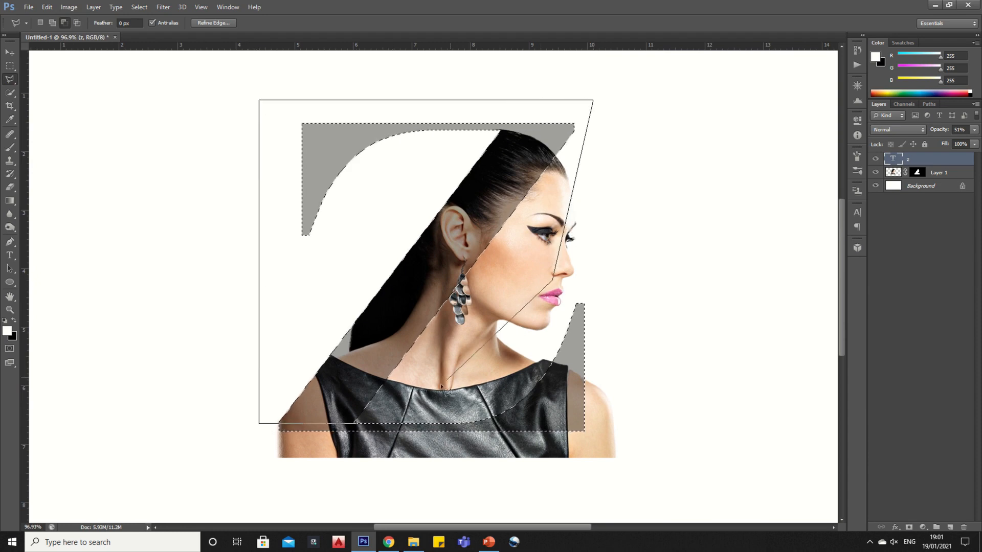
double_click(366, 421)
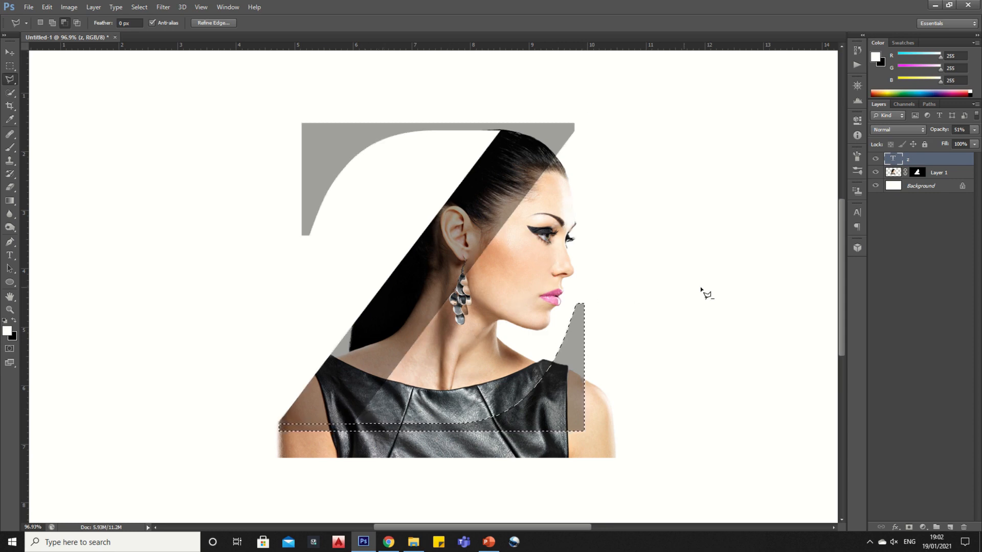
click(894, 173)
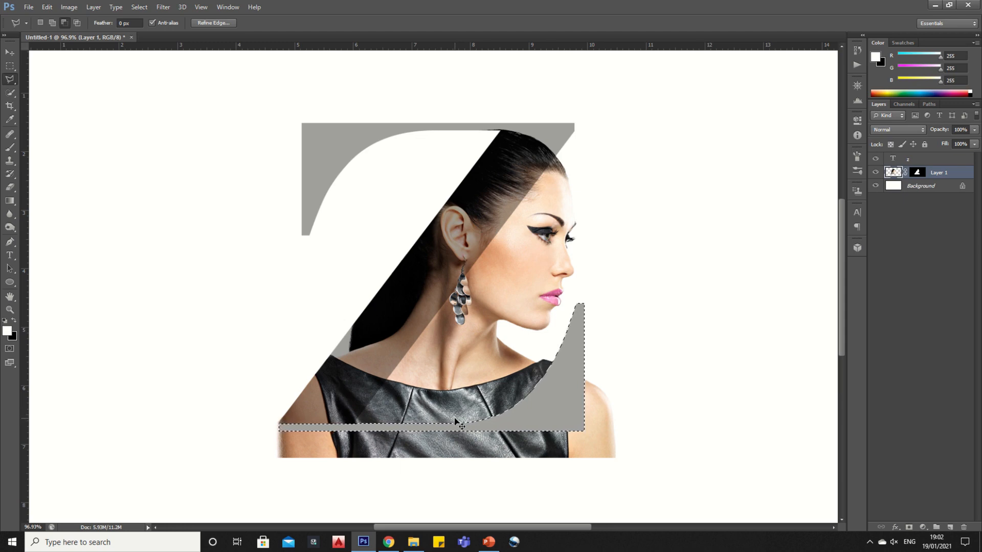
key(ctrl+d)
Step: Outline the body parts below and right of the letter's base with a new Polygonal Lasso selection, delete them, and deselect
click(9, 83)
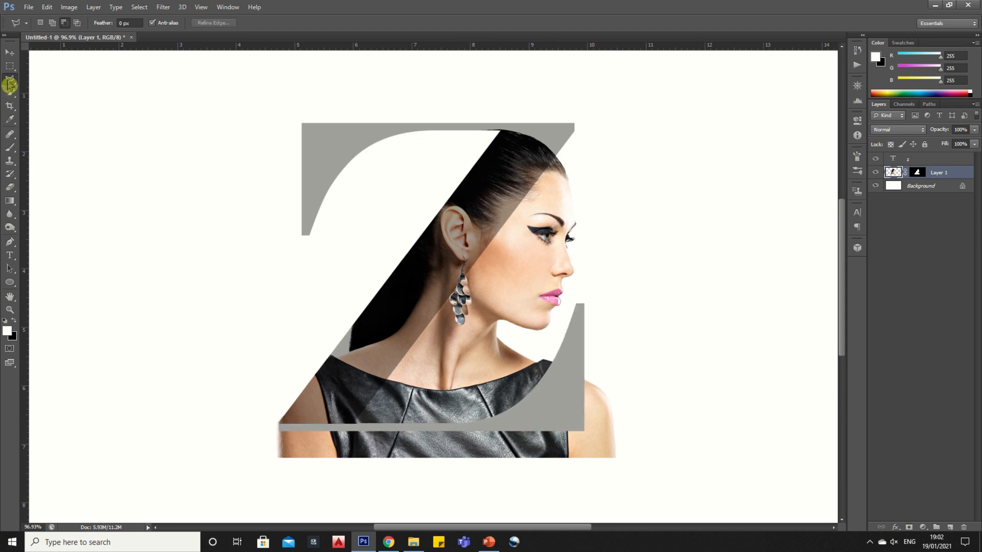
scroll(269, 428, down, 2)
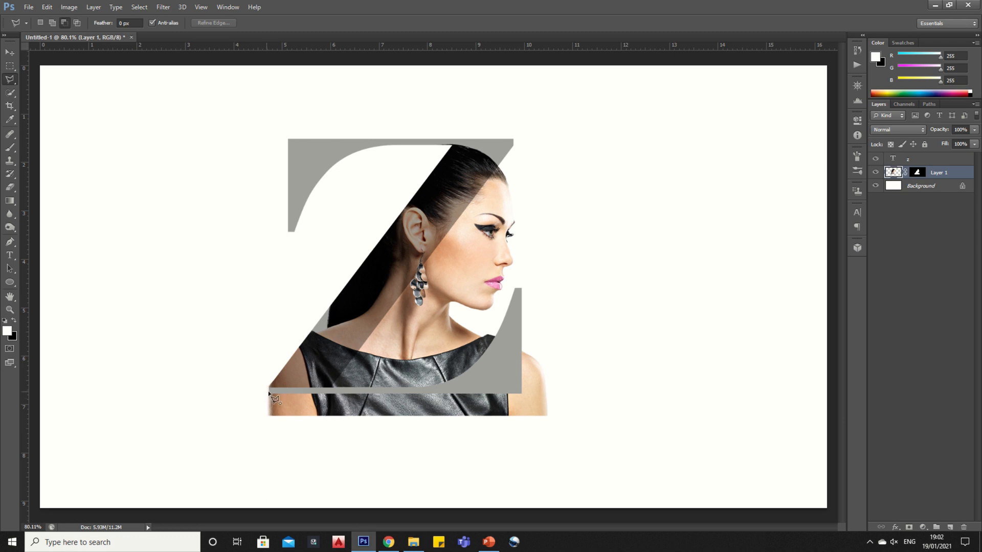
click(267, 391)
key(Escape)
click(41, 23)
click(266, 392)
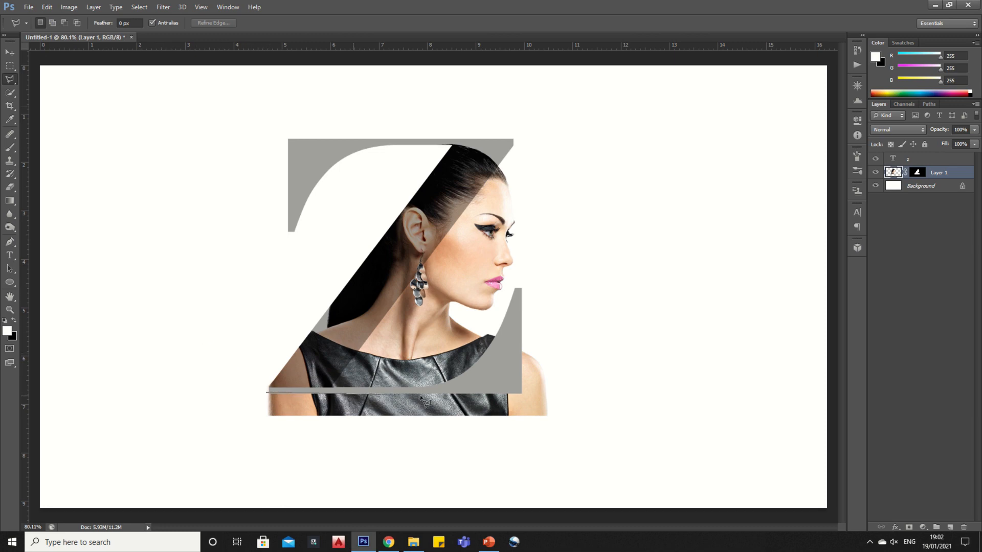
click(495, 389)
click(519, 327)
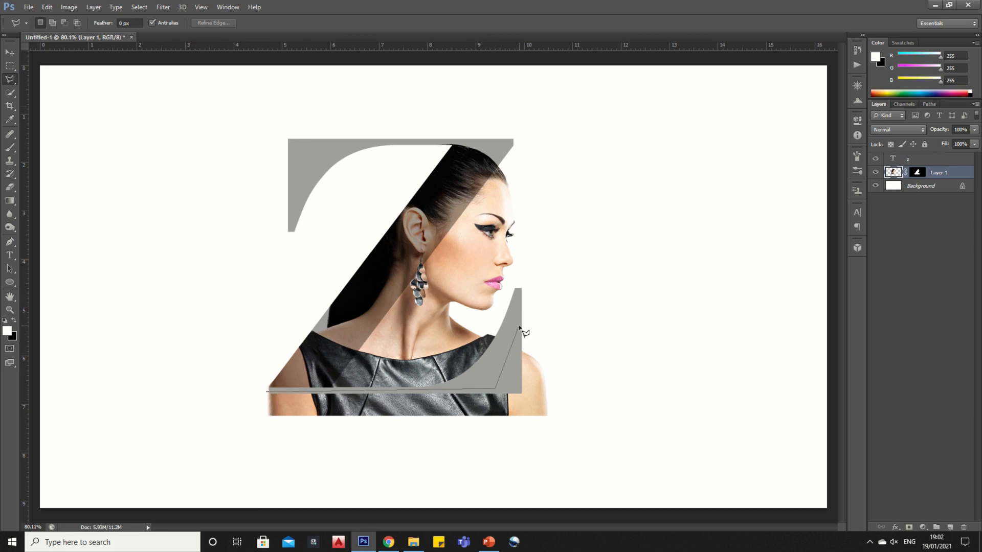
click(567, 373)
click(567, 433)
click(307, 442)
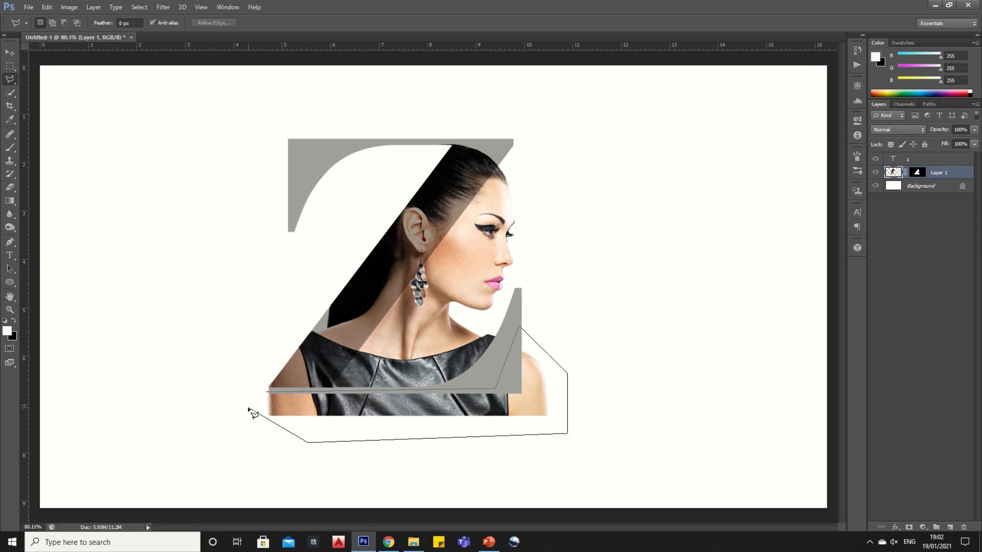
click(248, 408)
double_click(257, 393)
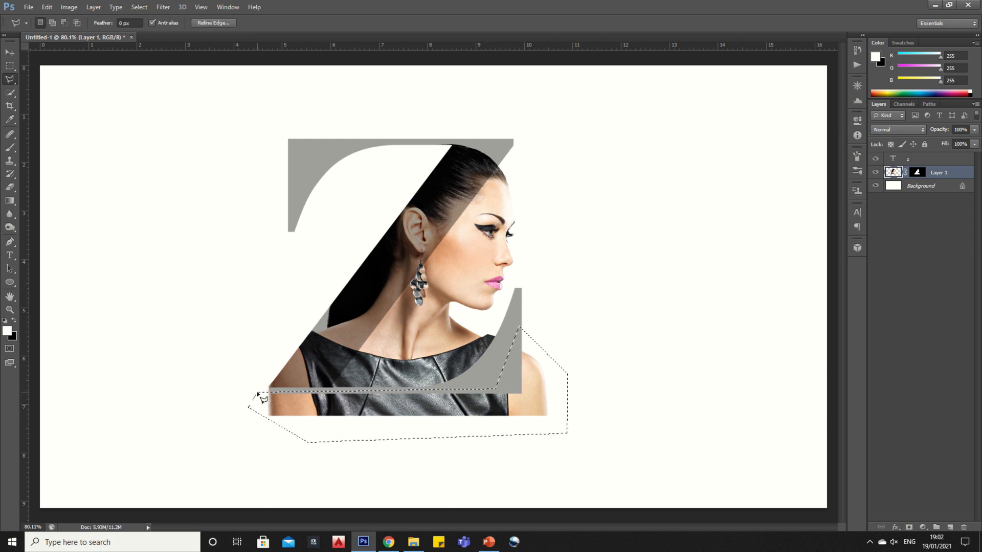
key(Delete)
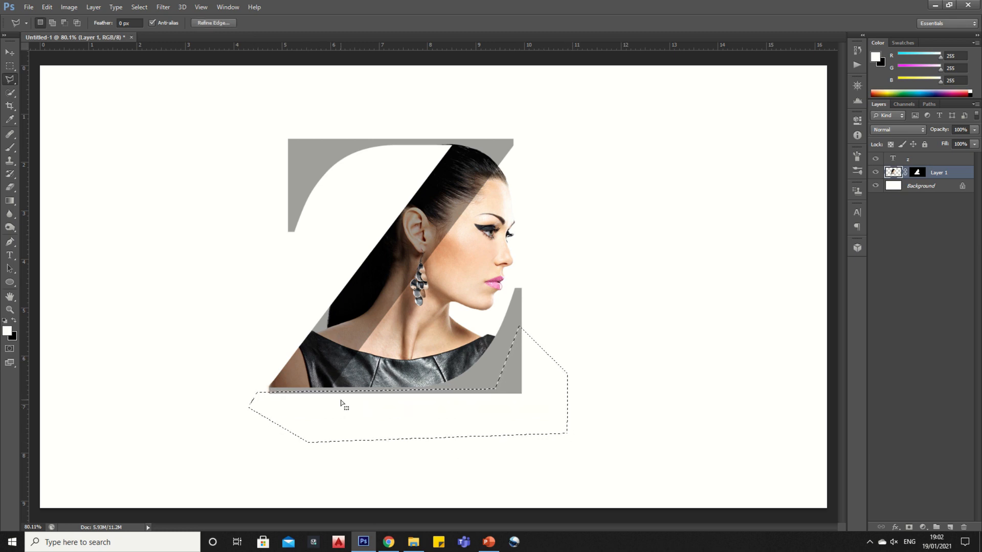
key(ctrl+d)
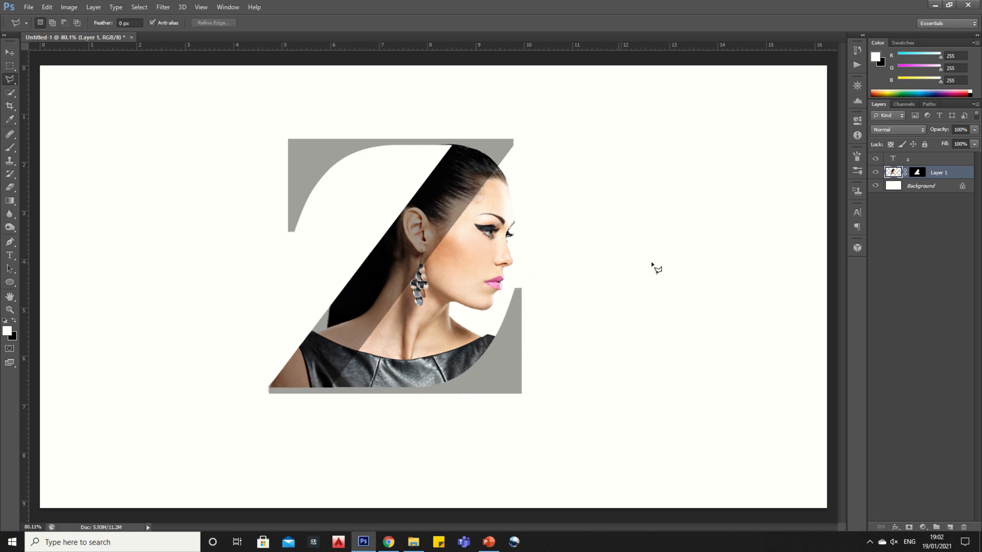
Step: Set the letter layer's opacity to 100% and move it below the woman's layer
click(929, 164)
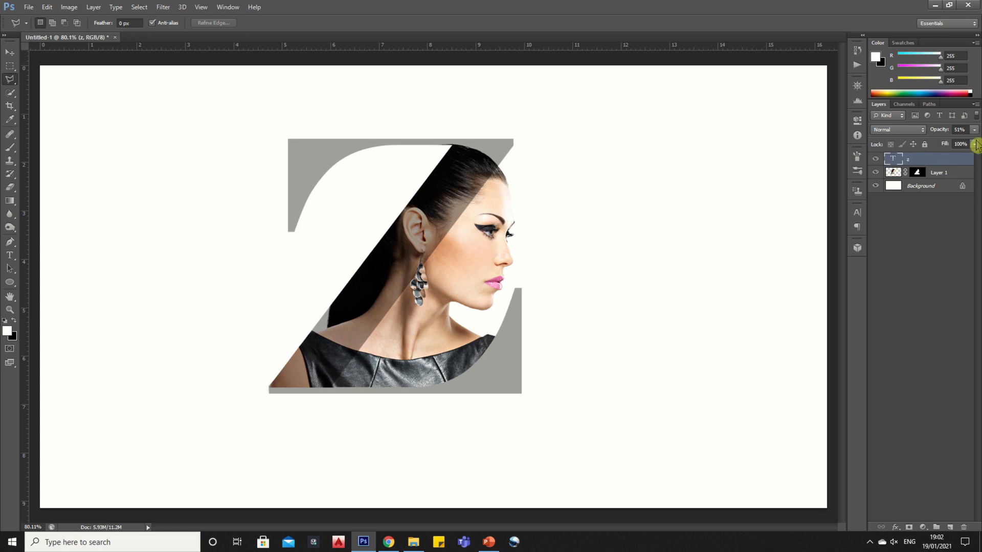
mouse_move(974, 131)
mouse_down()
mouse_move(954, 148)
mouse_move(974, 144)
mouse_up()
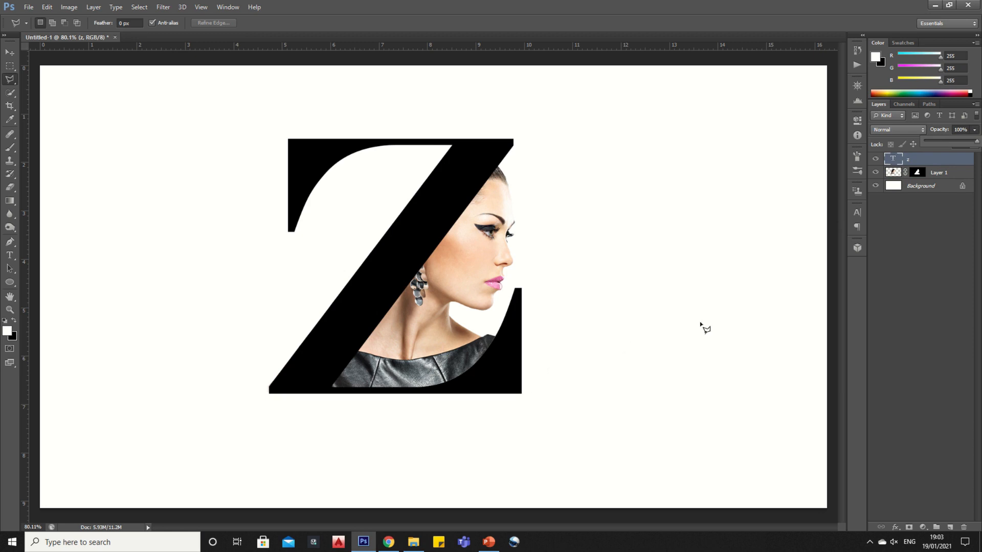
drag(917, 163, 928, 183)
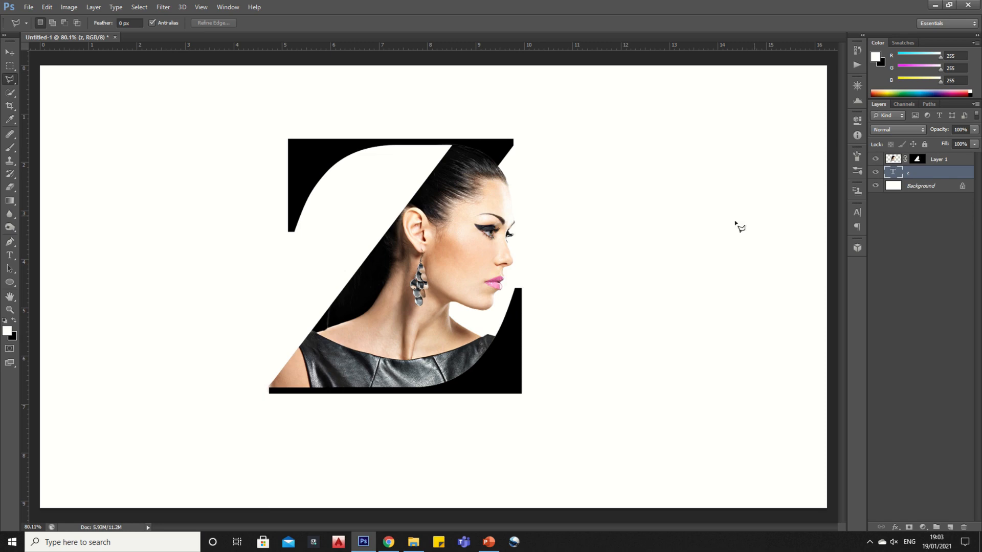
Step: On the woman's layer, outline the stray skin beyond the letter's lower-left corner with the Polygonal Lasso, delete it, and deselect
scroll(293, 394, up, 10)
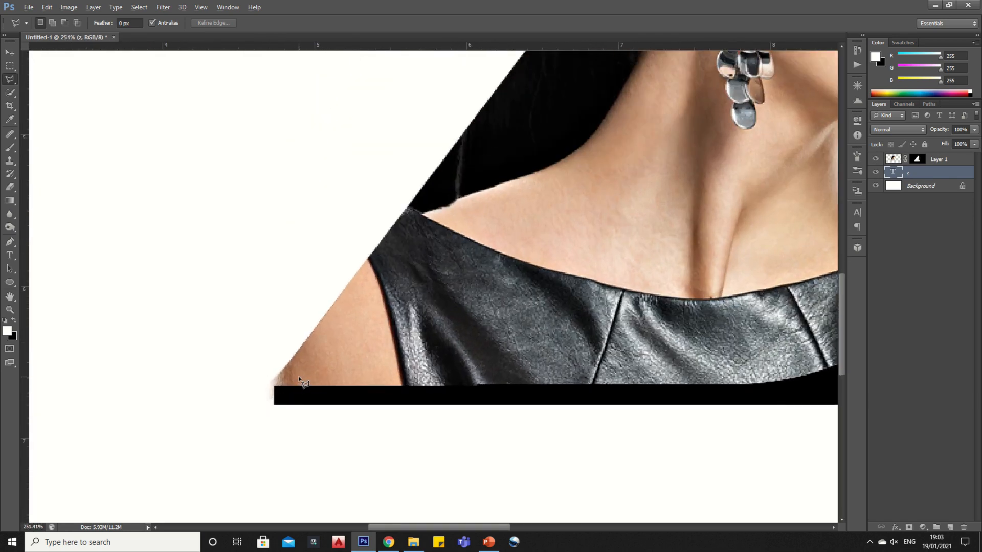
scroll(299, 377, up, 5)
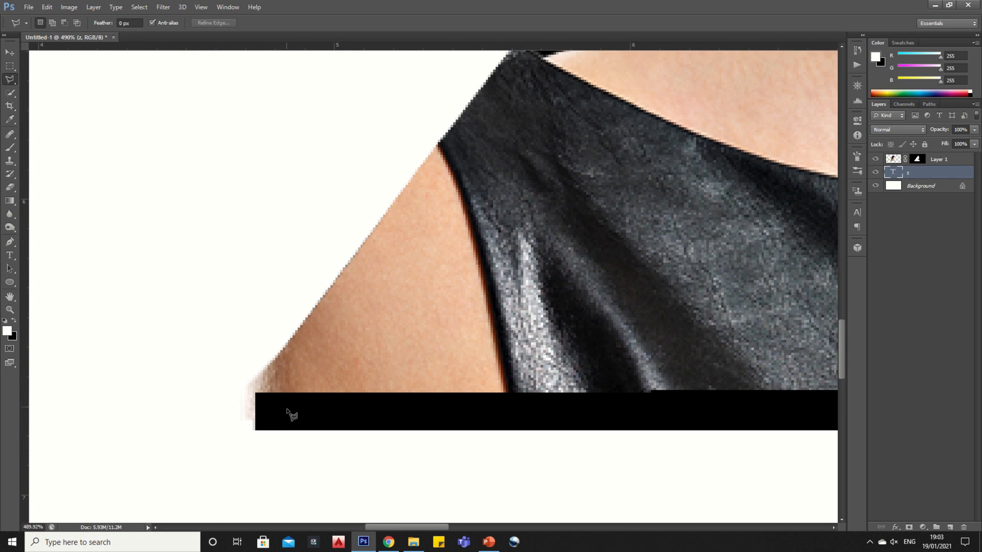
scroll(290, 414, down, 3)
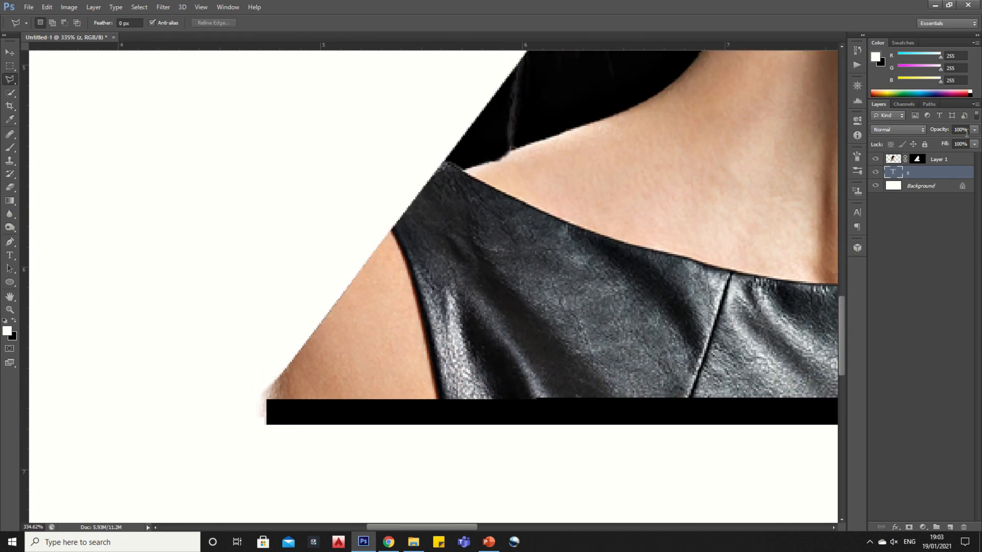
click(951, 159)
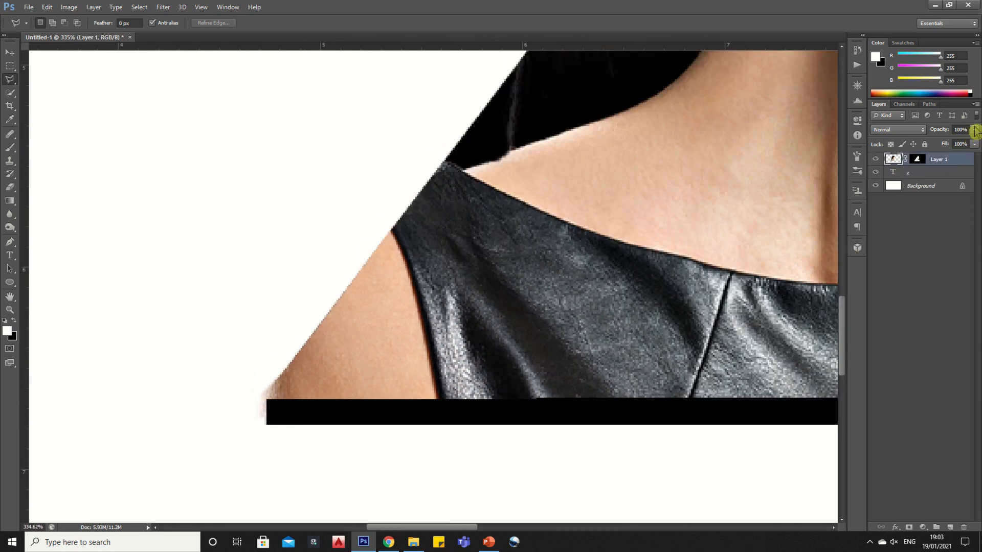
click(975, 129)
mouse_move(958, 144)
mouse_down()
mouse_move(947, 145)
mouse_move(977, 141)
mouse_up()
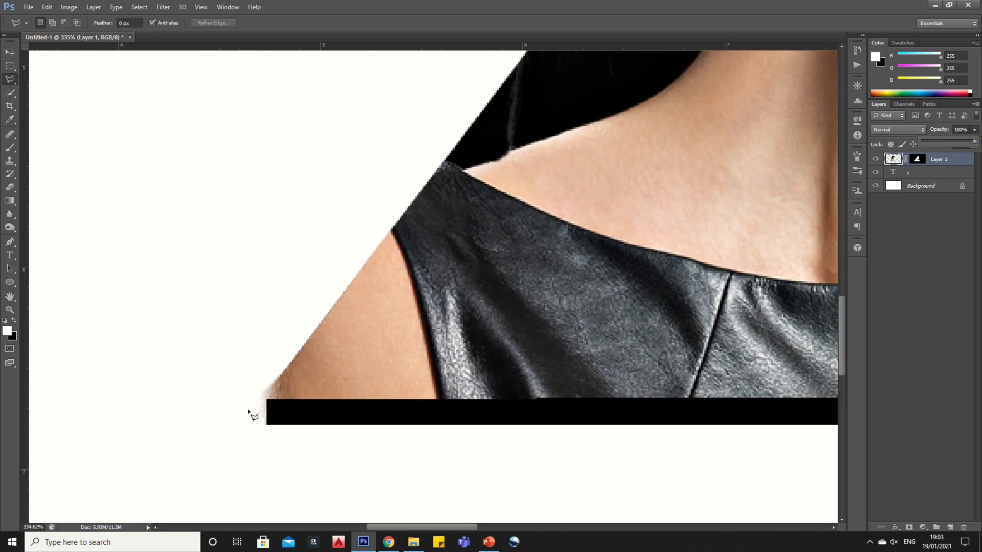
click(11, 84)
click(266, 427)
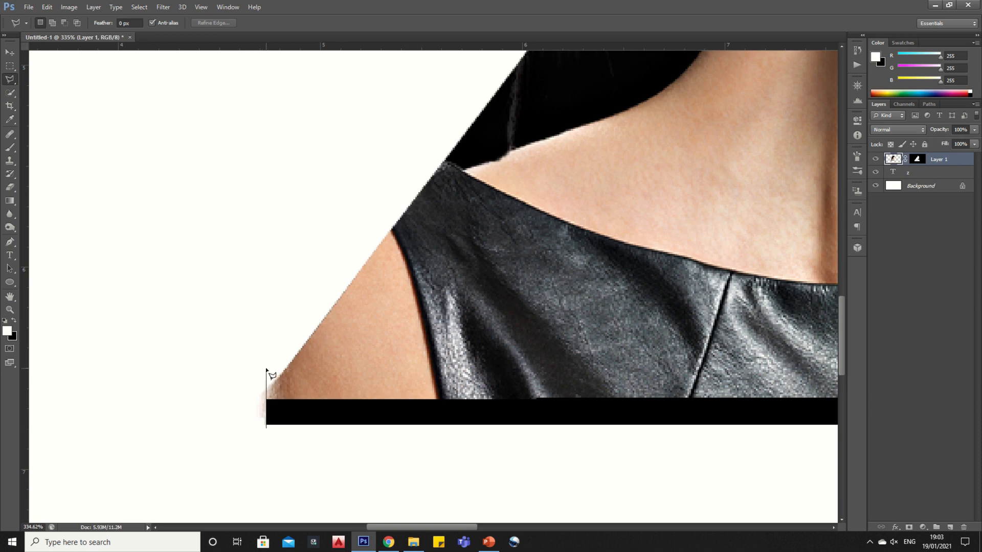
click(266, 368)
click(244, 368)
double_click(245, 438)
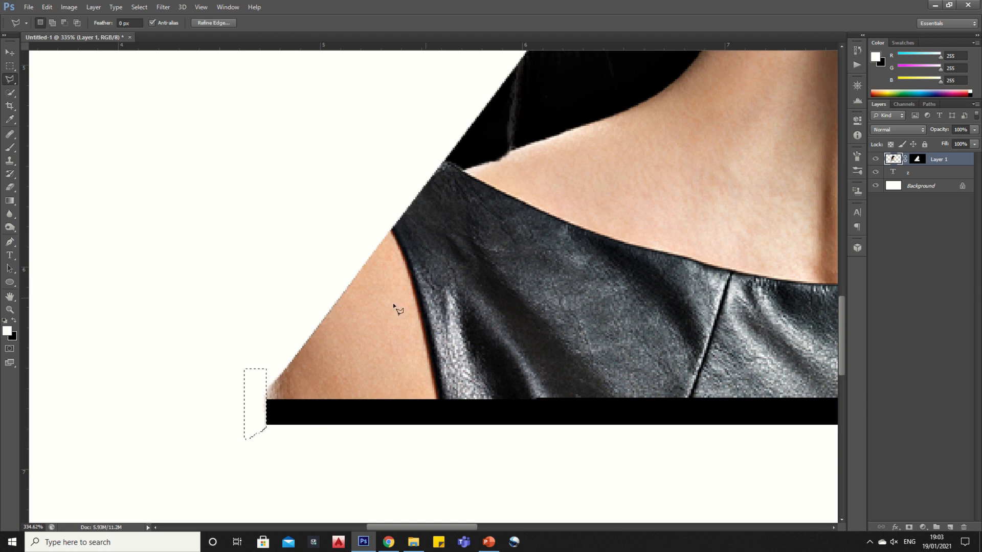
key(ctrl+d)
key(ctrl+0)
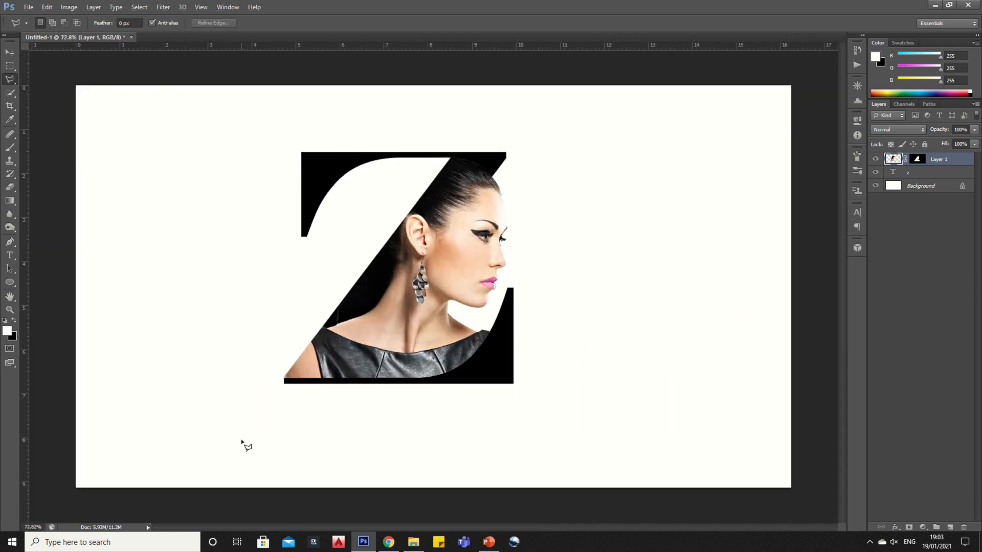
Step: Apply a Brightness/Contrast adjustment to the woman's layer with brightness -29 and contrast 79
key(alt)
click(10, 52)
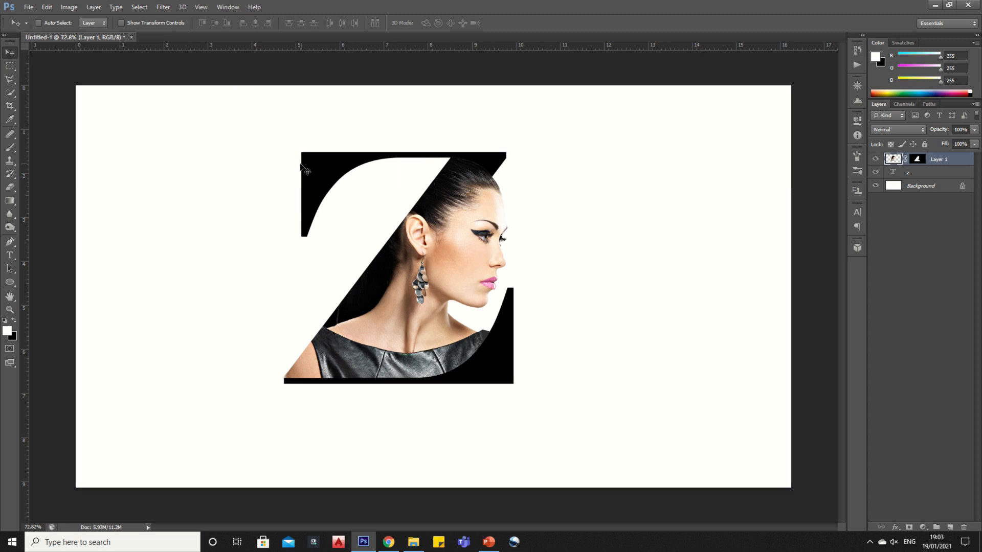
click(64, 8)
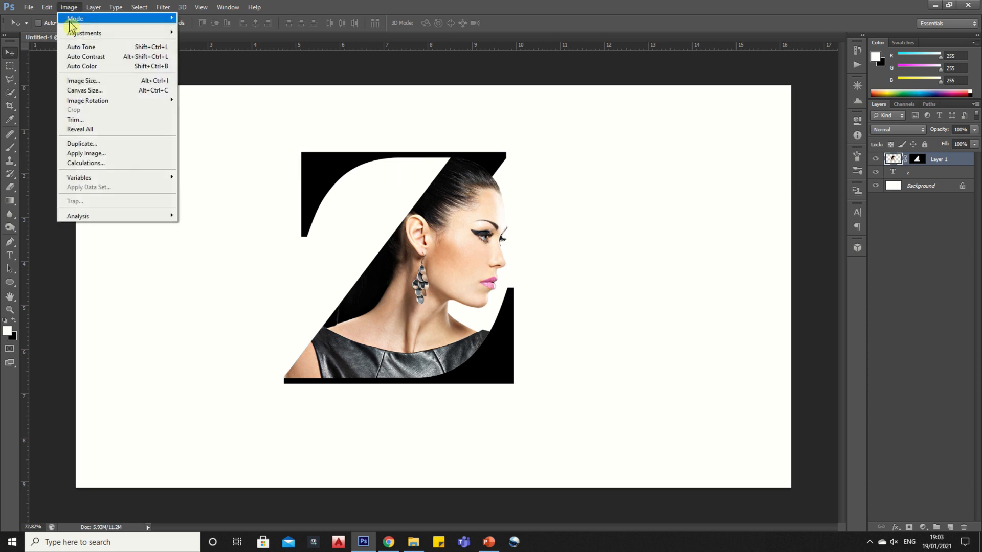
mouse_move(82, 32)
click(197, 34)
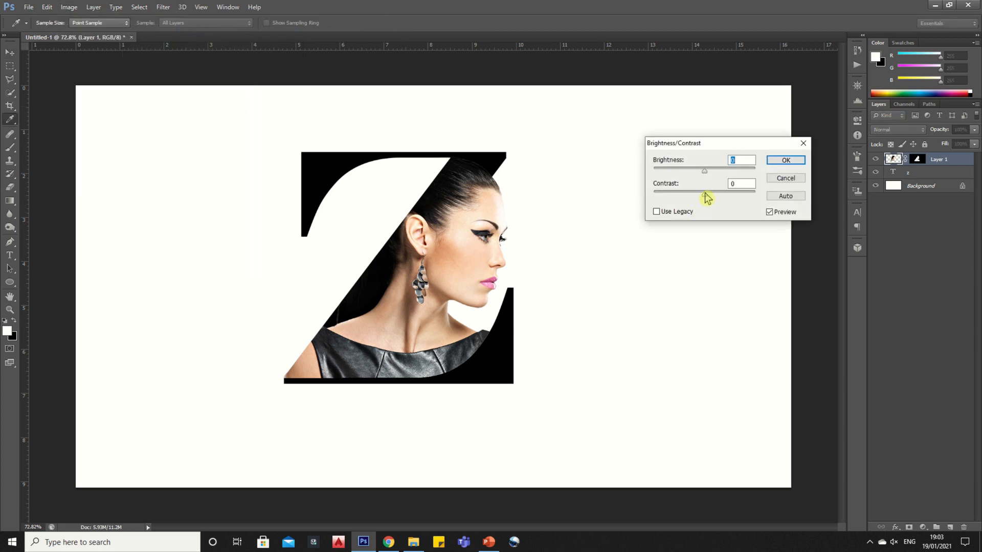
drag(705, 195, 745, 200)
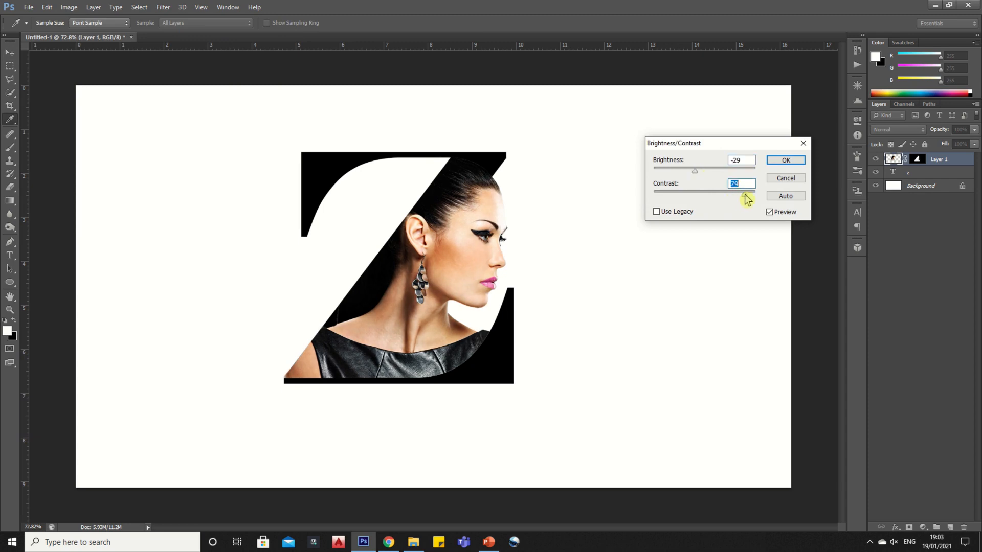
click(785, 160)
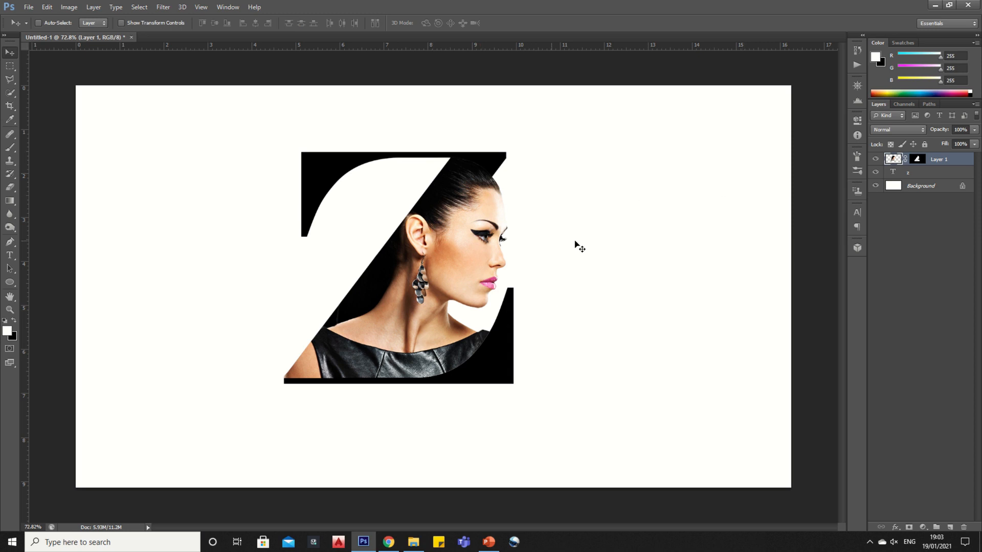
Step: Add a Black & White adjustment layer with the Default preset above the woman's layer
click(879, 329)
click(923, 527)
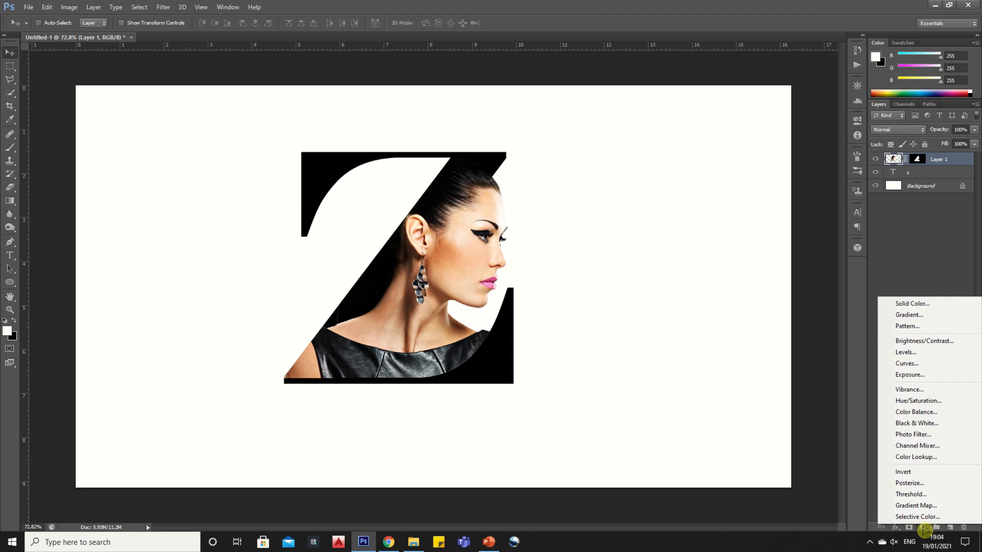
click(923, 424)
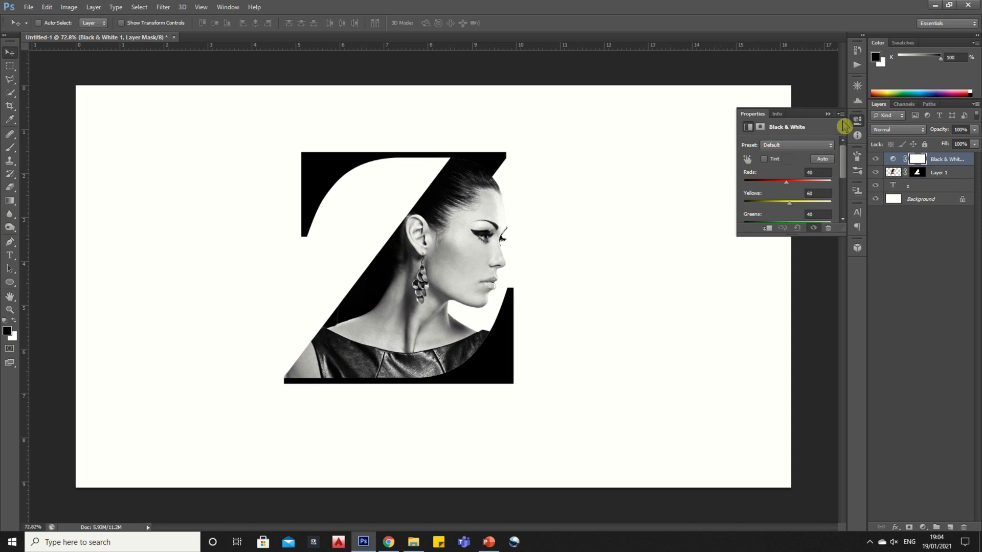
click(828, 114)
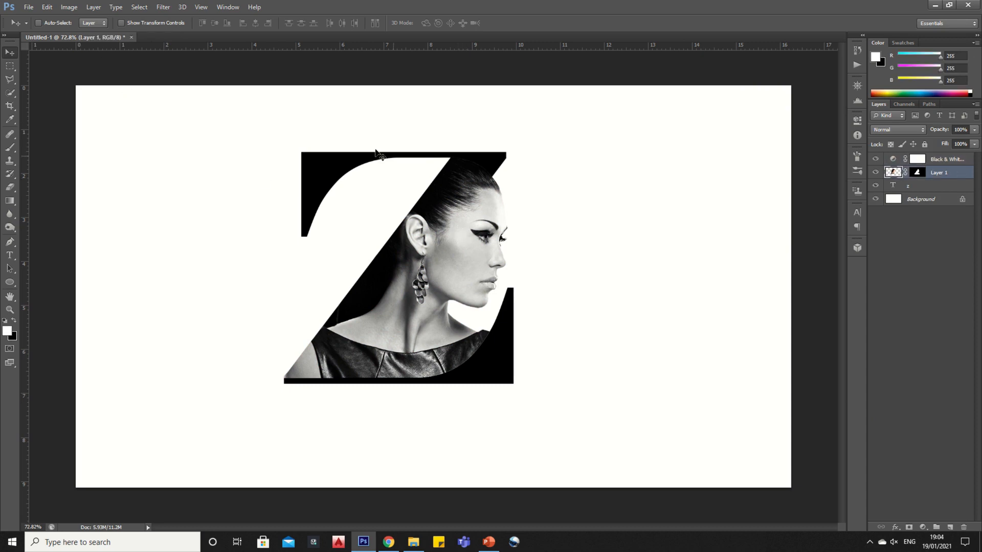
Step: Apply another Brightness/Contrast adjustment to the woman's layer with brightness -45 and contrast 70
click(69, 7)
mouse_move(83, 36)
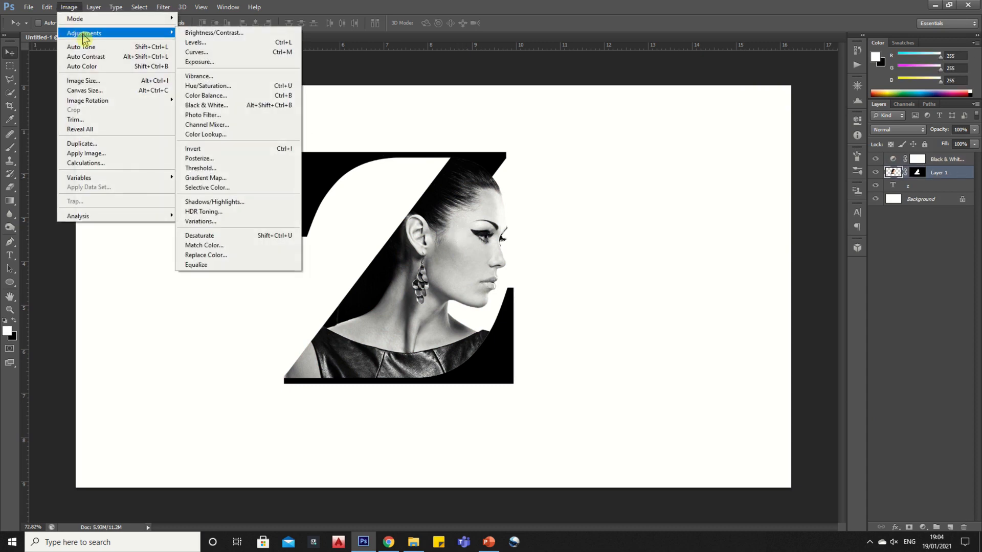
click(192, 33)
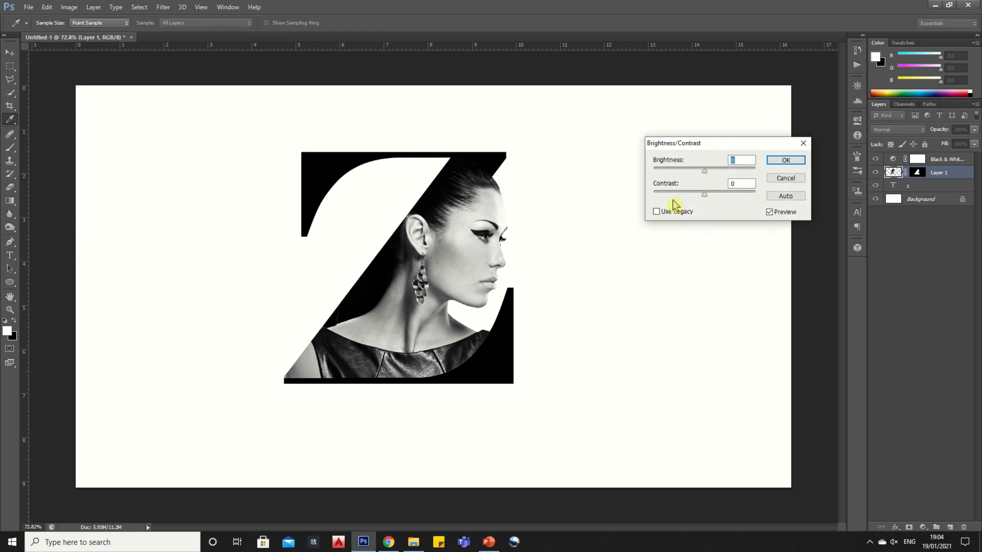
drag(706, 200, 690, 177)
click(706, 174)
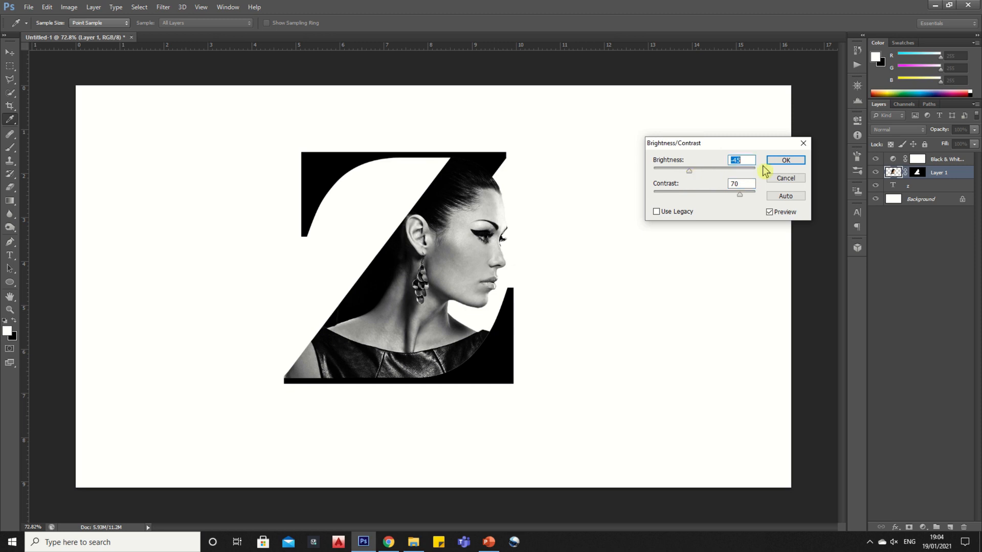
click(792, 162)
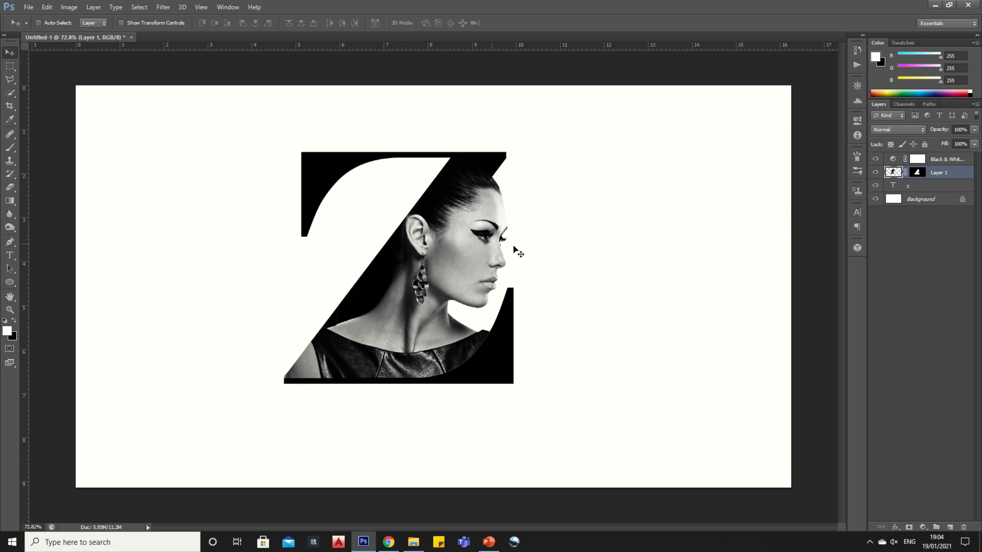
Step: Duplicate the Black & White adjustment, woman and letter layers together within the same document
shift+click(944, 161)
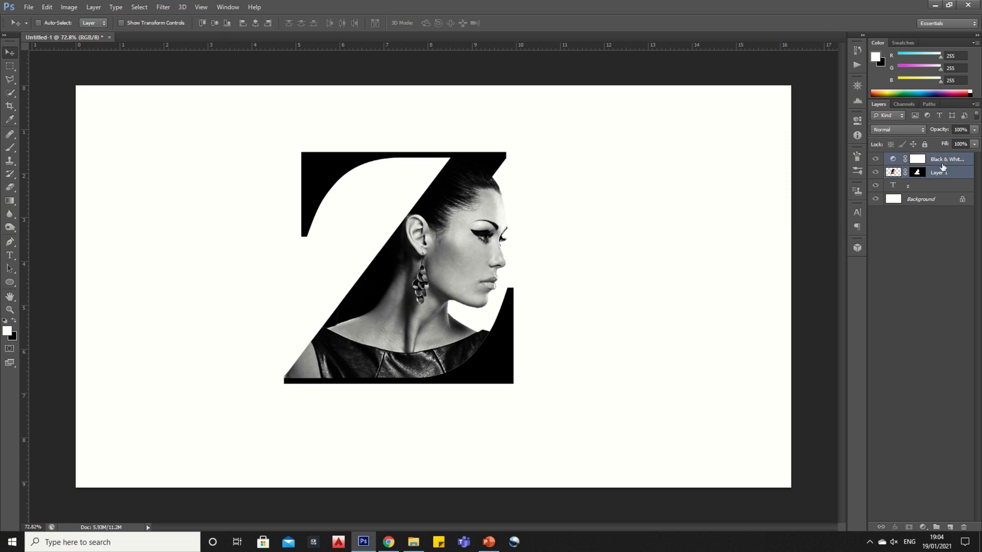
shift+click(929, 188)
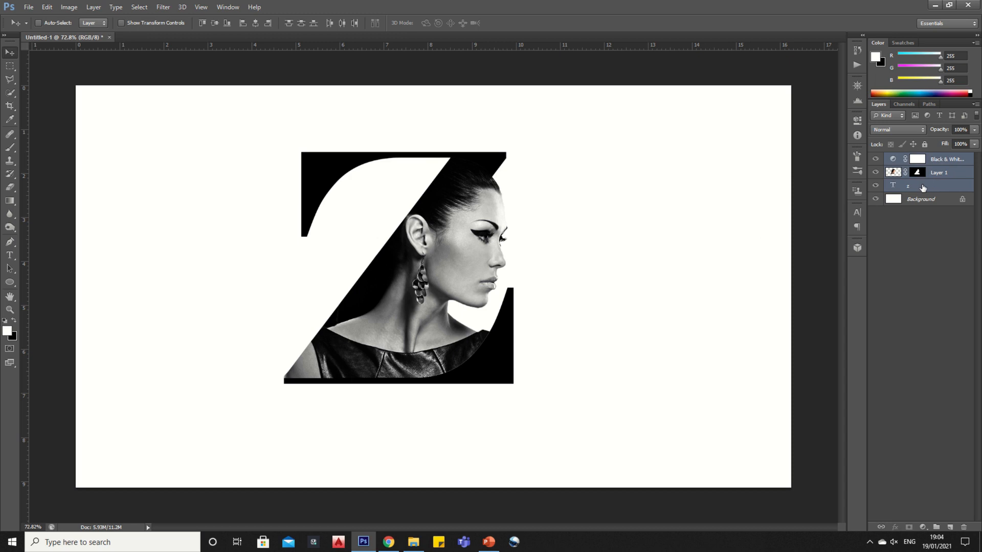
right_click(922, 188)
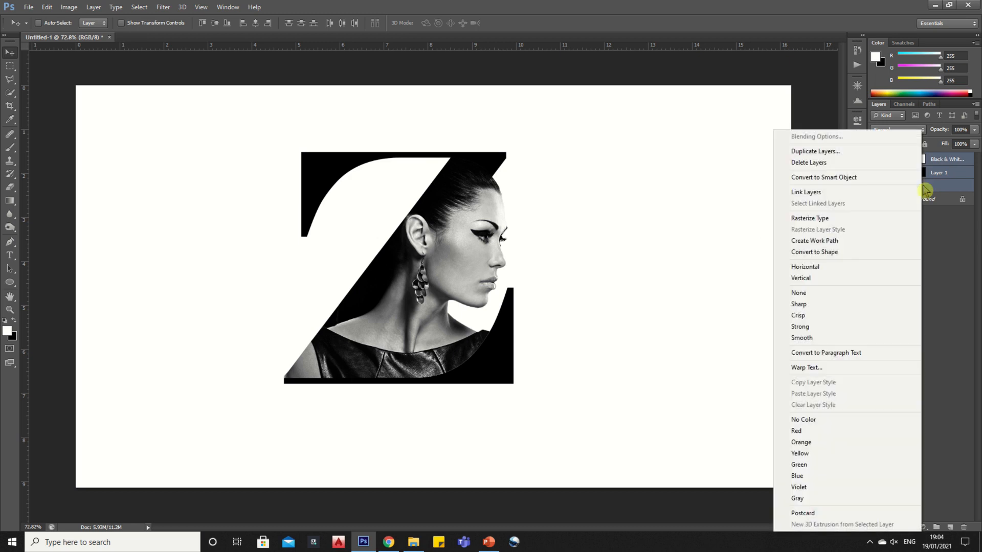
click(822, 151)
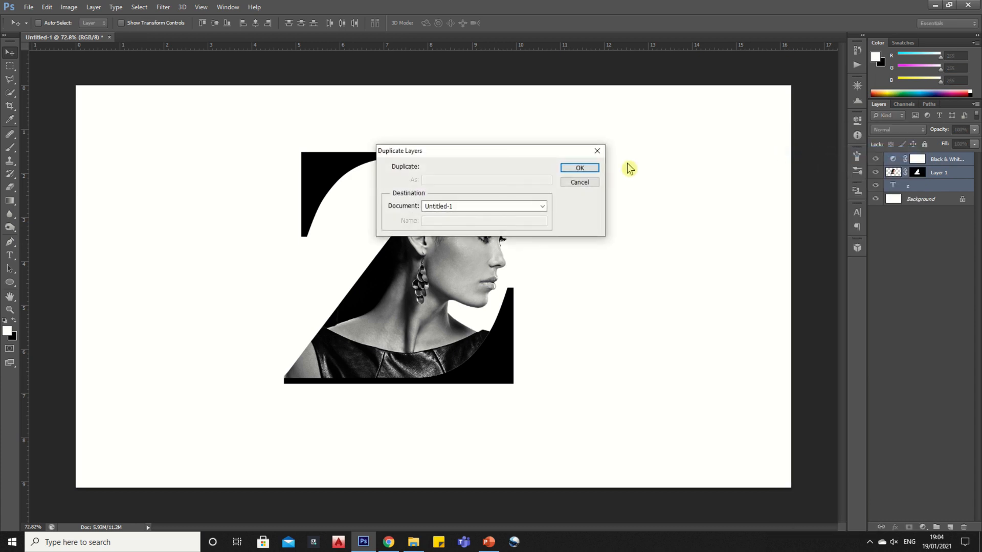
click(583, 169)
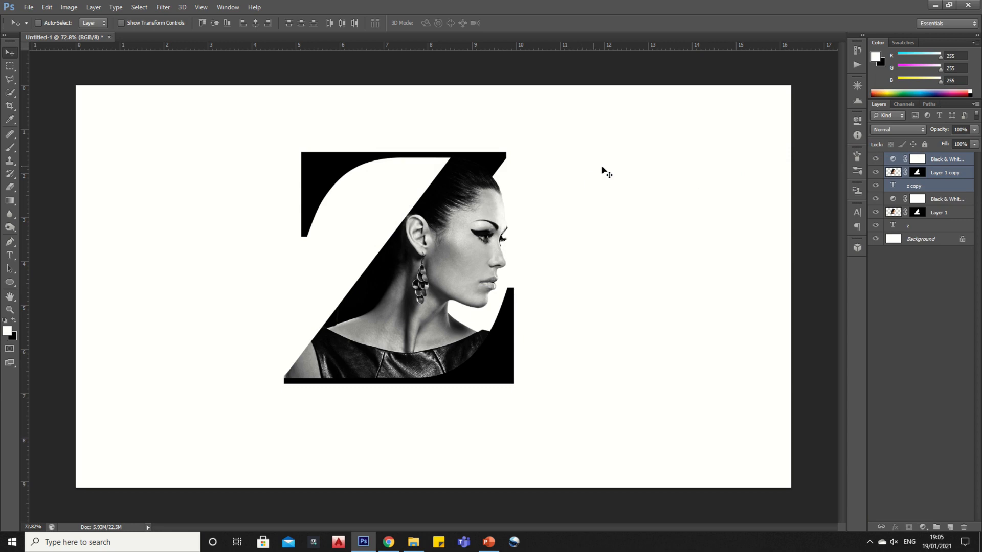
Step: Merge the three duplicated layers into a single layer
right_click(934, 184)
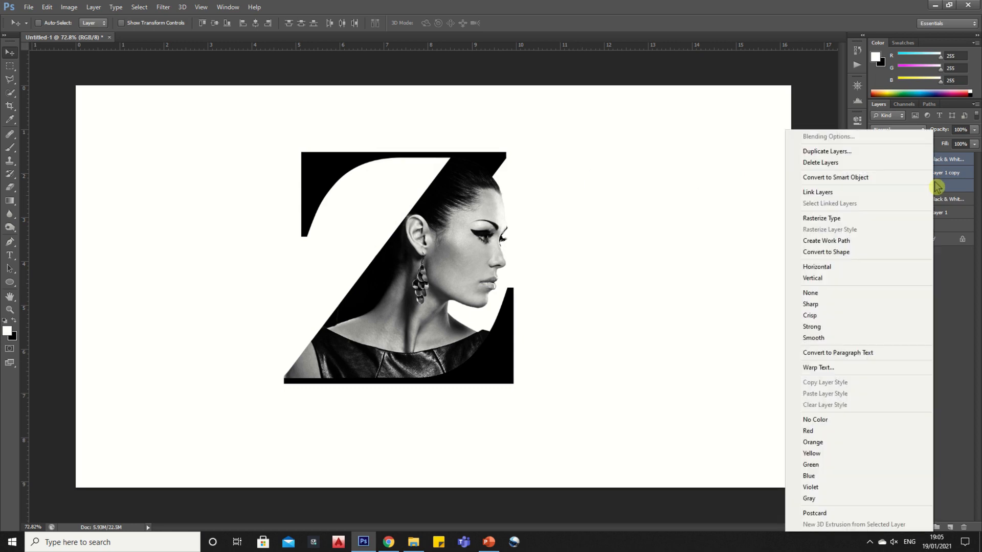
click(848, 367)
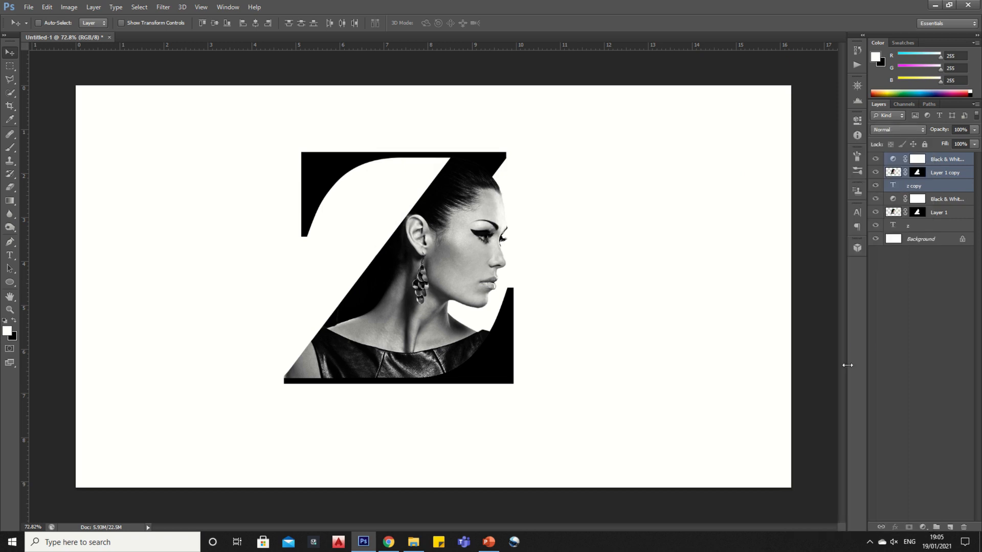
right_click(933, 161)
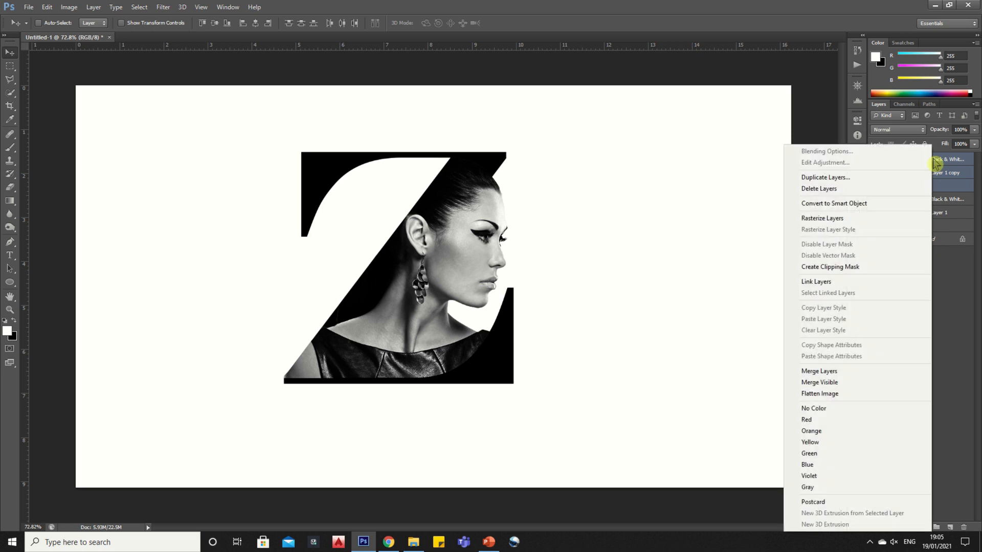
click(824, 374)
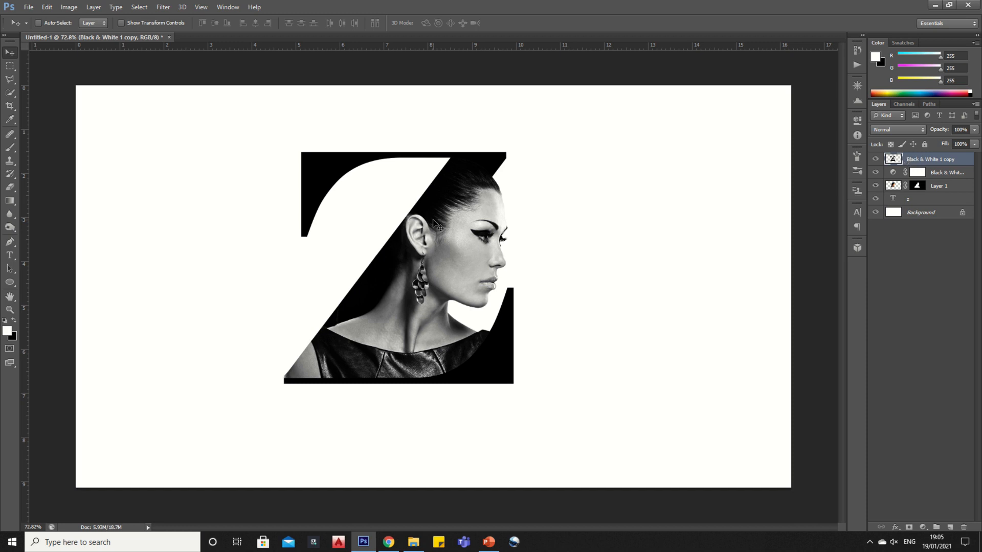
Step: Flip the merged copy vertically and move it directly below the letter so that their bases meet as a reflection
key(ctrl+t)
right_click(447, 264)
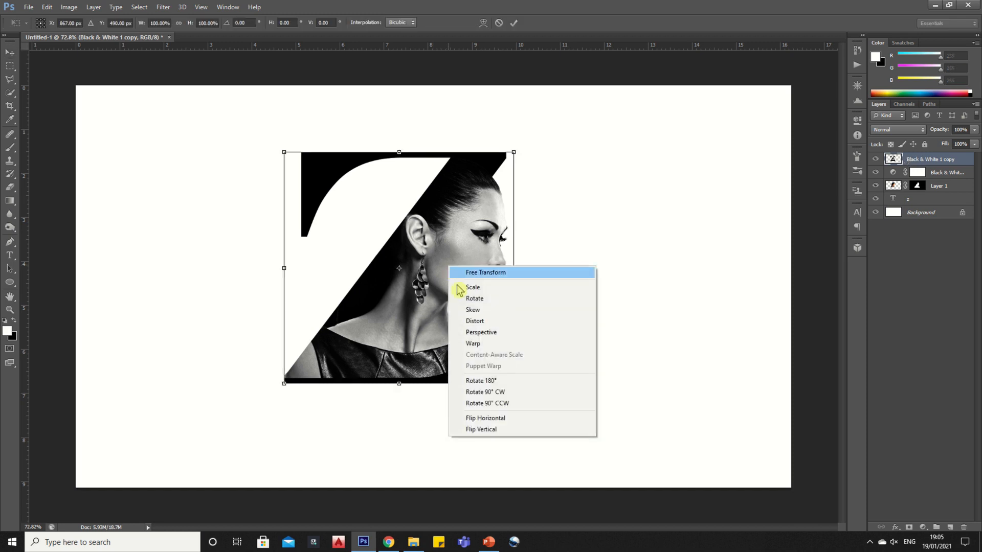
click(489, 430)
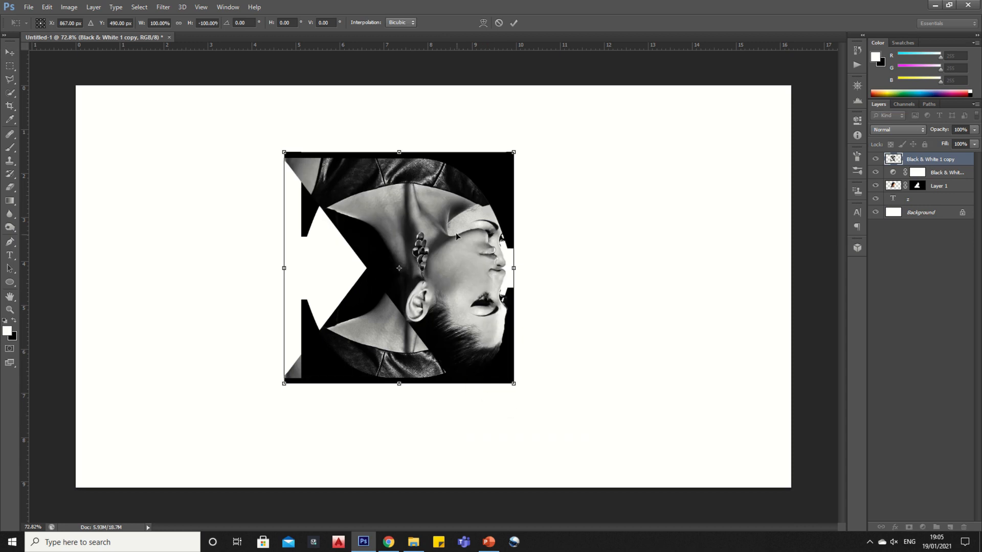
click(514, 23)
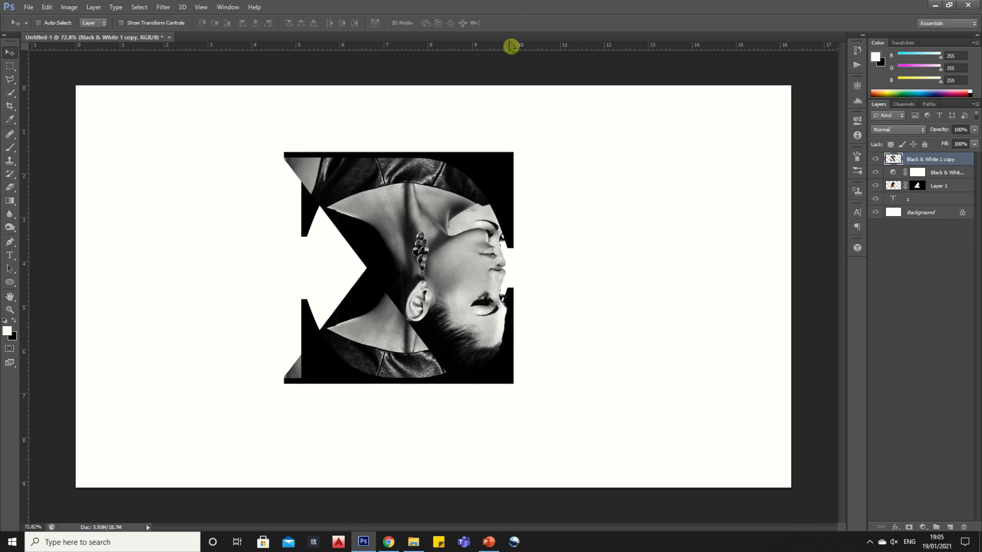
drag(426, 238, 431, 463)
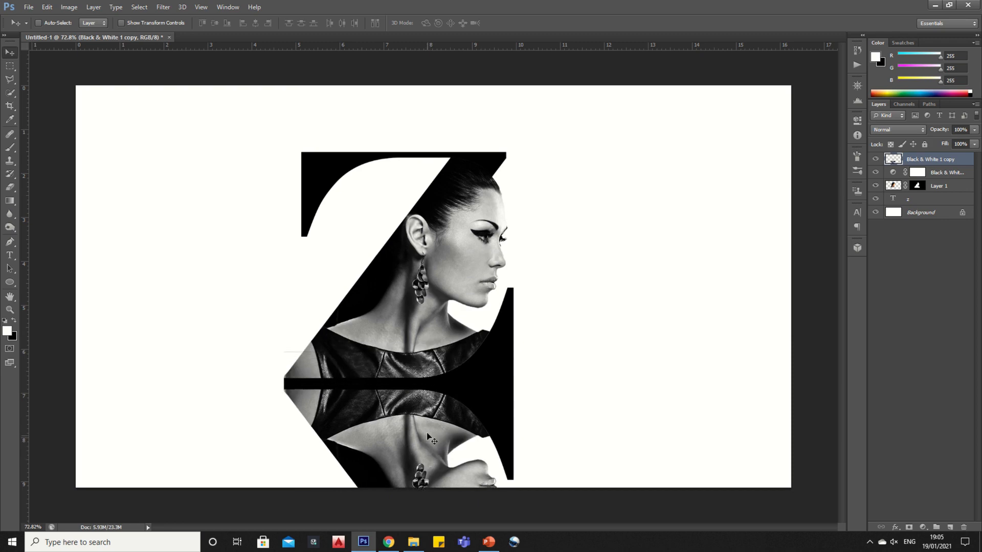
Step: Select the reflection, Black & White adjustment, woman and letter layers together and move them slightly up the canvas
scroll(466, 309, down, 1)
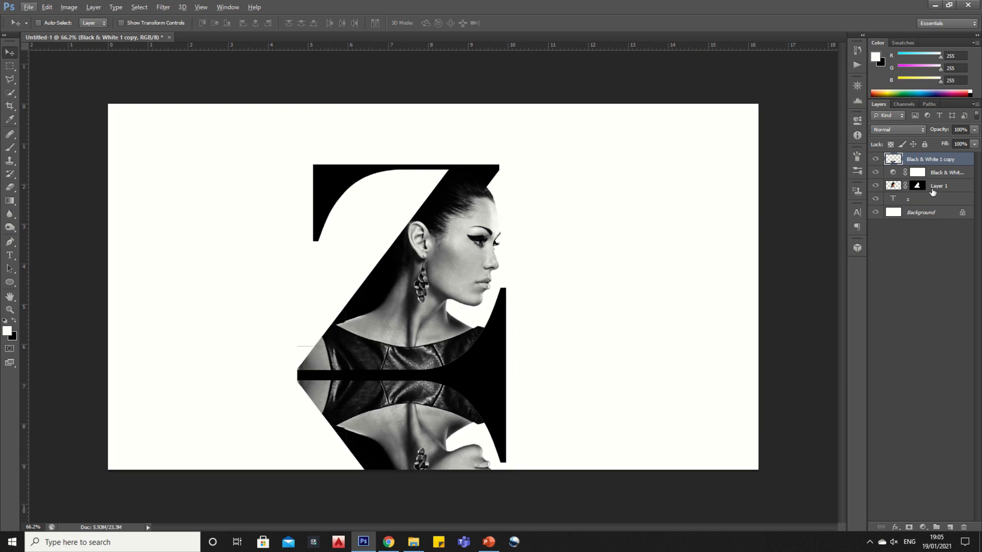
shift+click(926, 204)
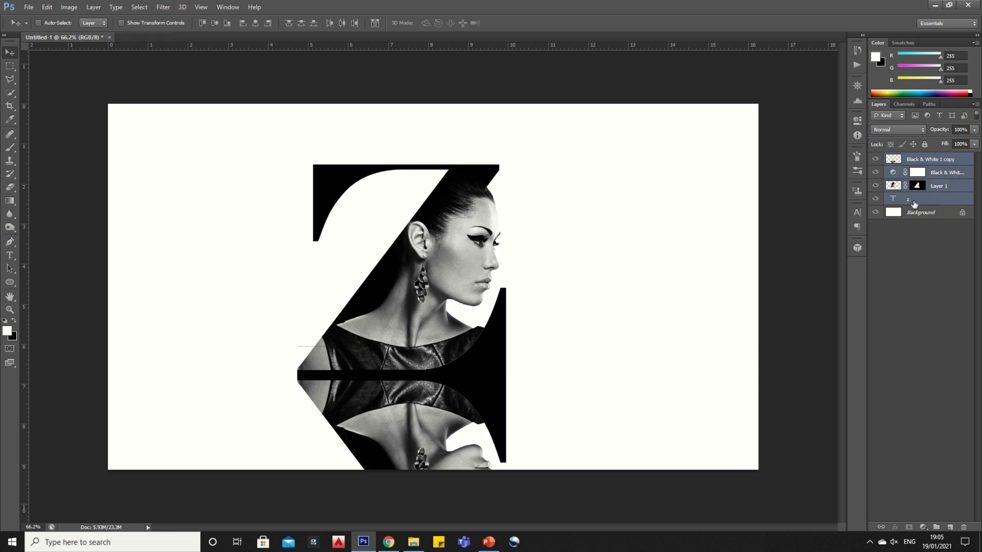
drag(433, 280, 438, 258)
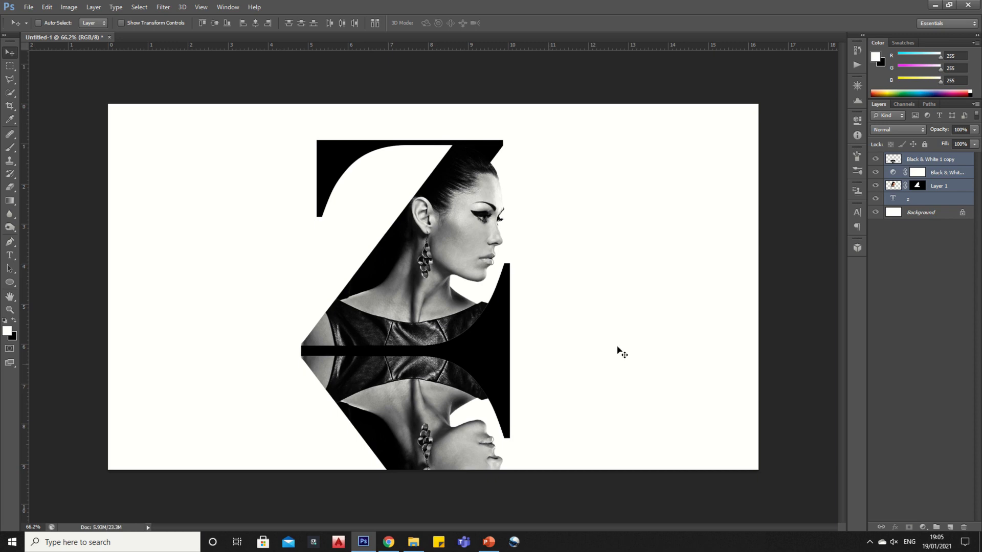
Step: Fade the lower part of the reflection layer with a linear white-to-transparent gradient drawn upward from below the canvas edge
click(919, 162)
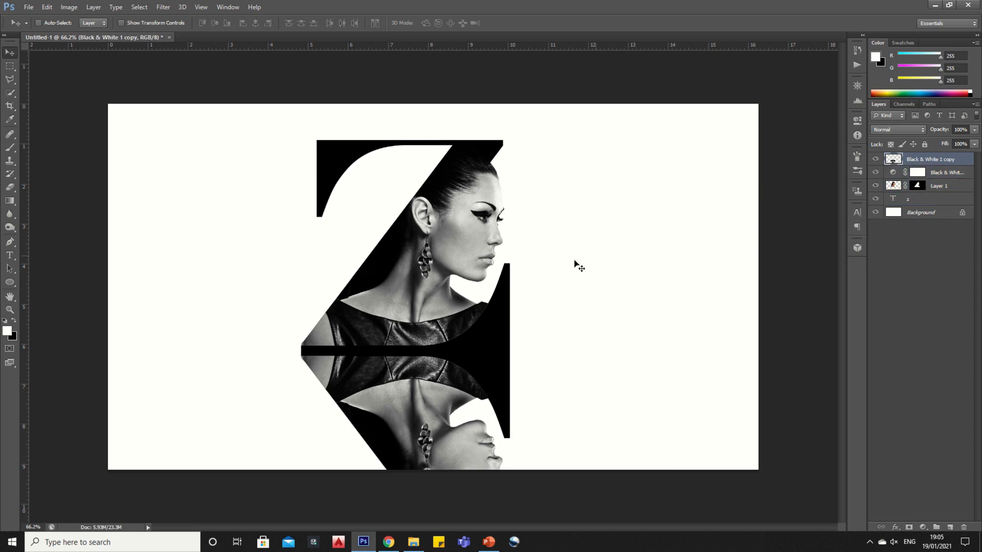
click(11, 201)
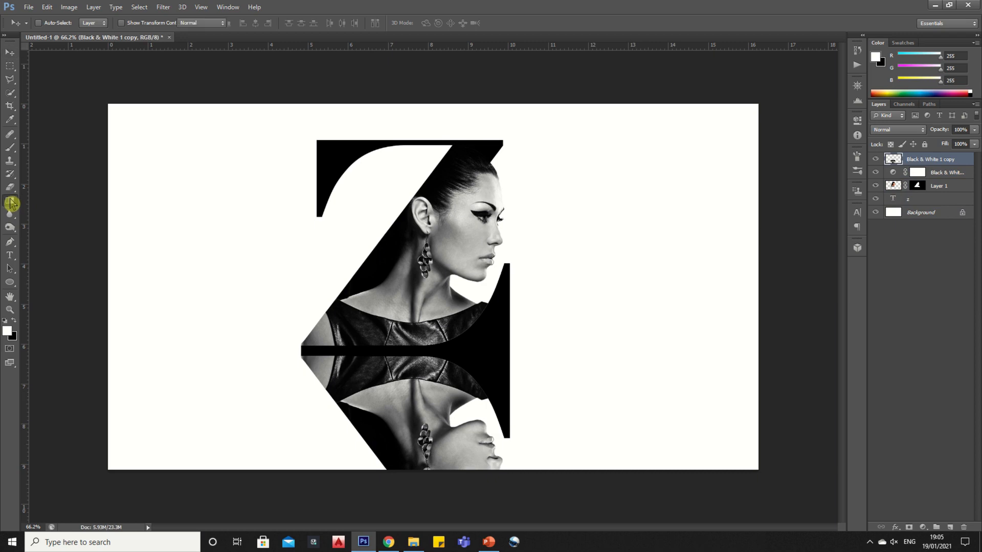
click(6, 331)
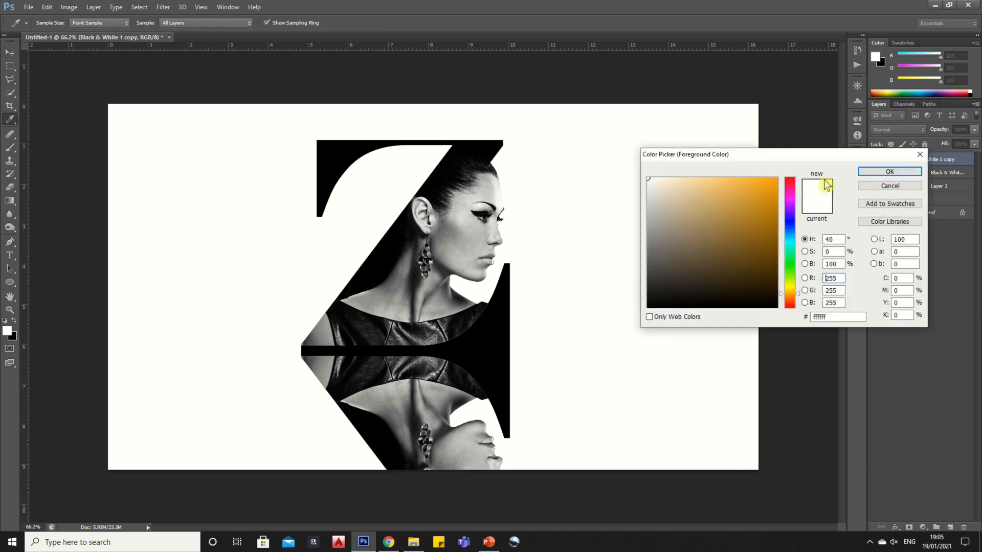
click(890, 171)
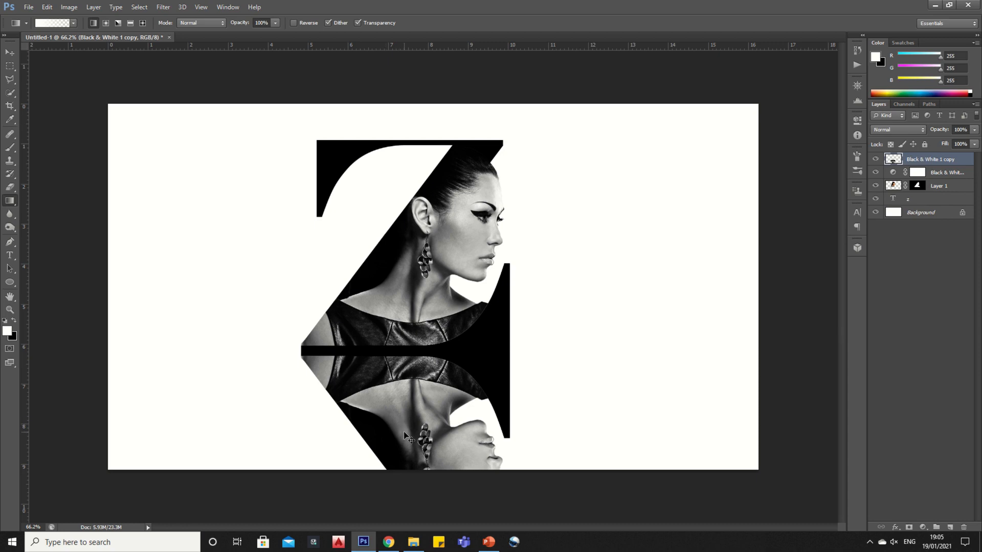
key(ctrl+t)
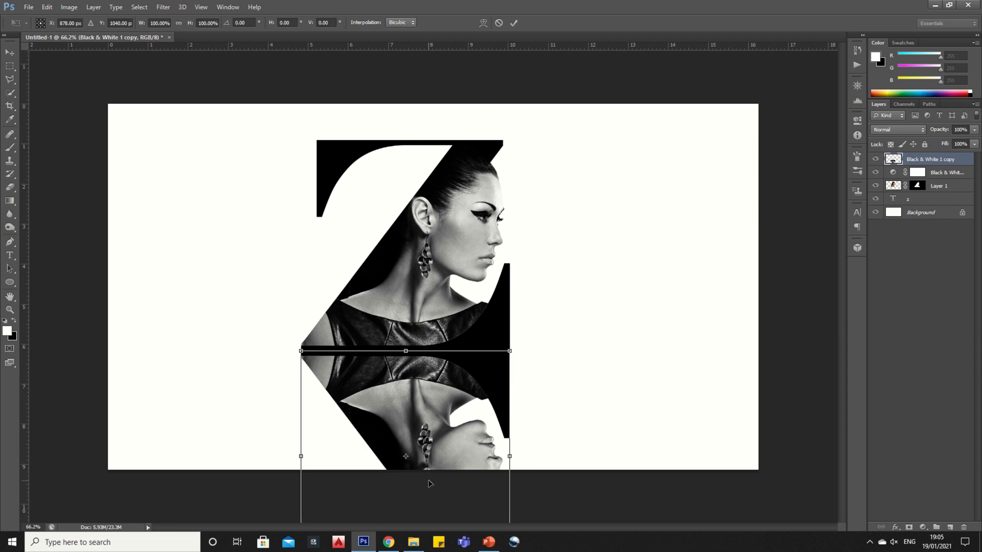
click(513, 22)
click(10, 200)
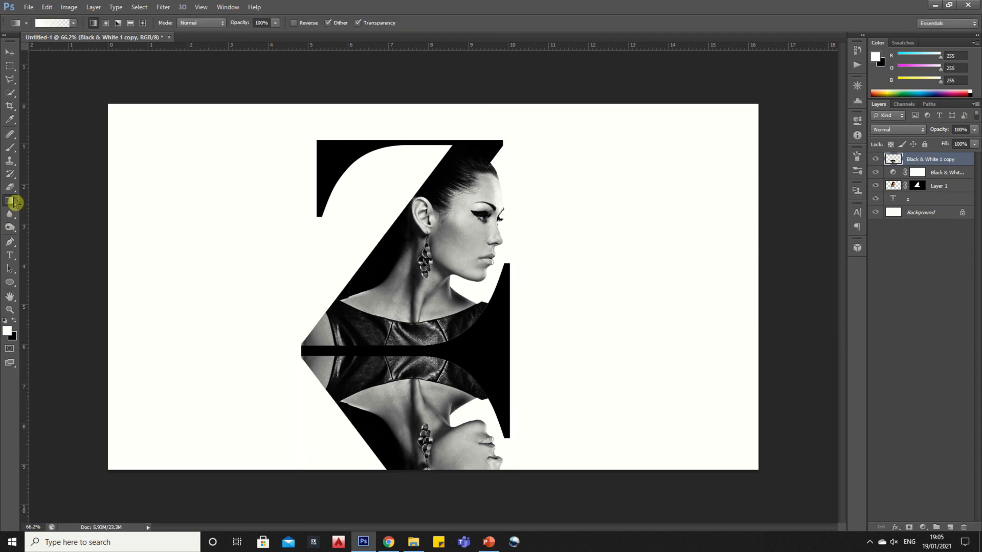
drag(408, 487, 410, 428)
drag(410, 377, 410, 375)
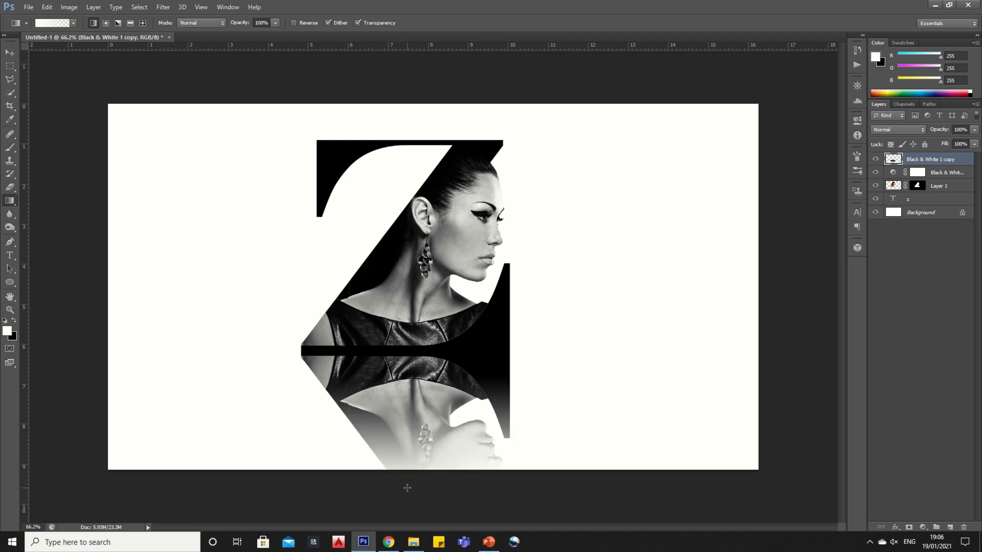
Step: Strengthen the reflection's fade with two more upward white-to-transparent gradients and reduce its layer opacity to 40%
drag(407, 487, 405, 347)
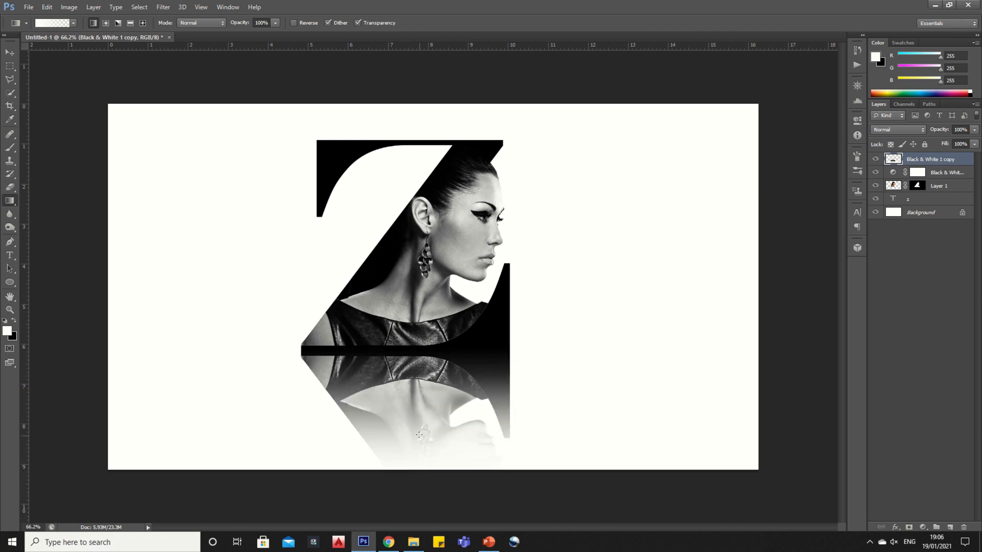
drag(416, 463, 416, 336)
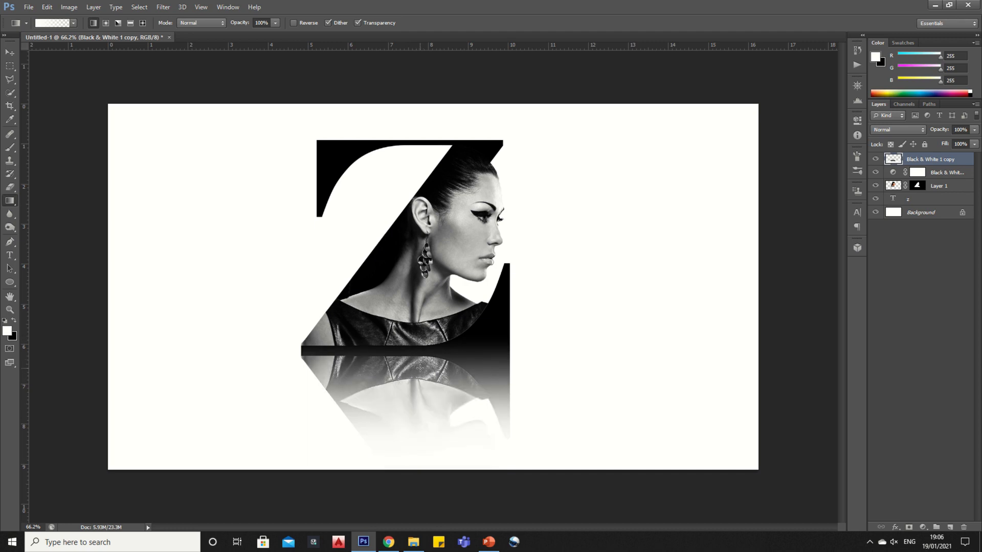
click(975, 132)
drag(974, 141, 946, 146)
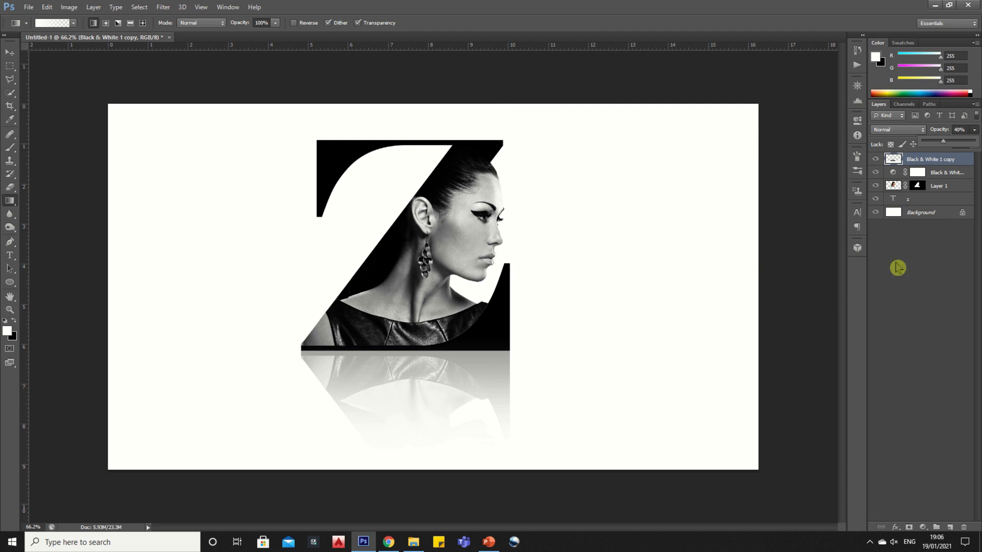
Step: Add a linear Gradient Fill layer directly above the Background using the Foreground to Background preset
click(919, 213)
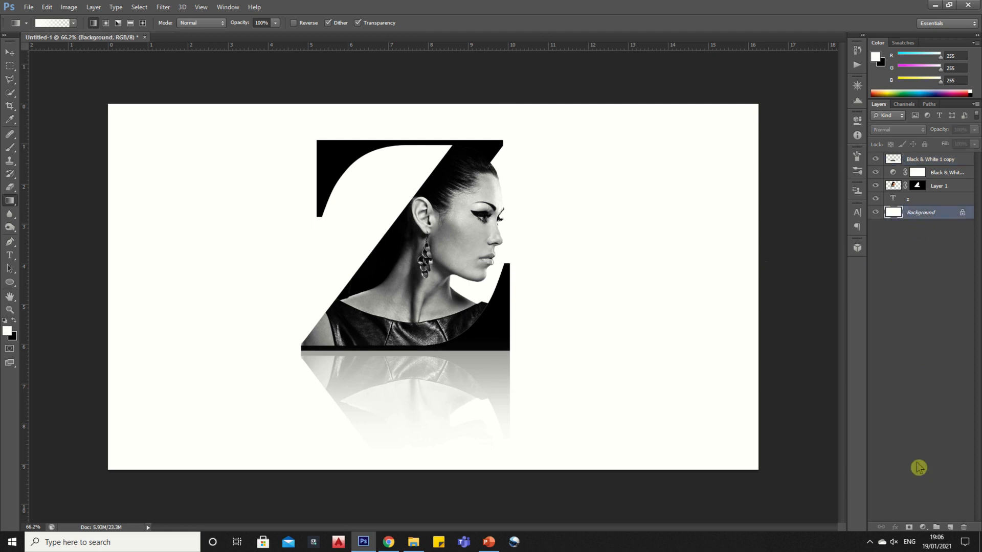
click(922, 527)
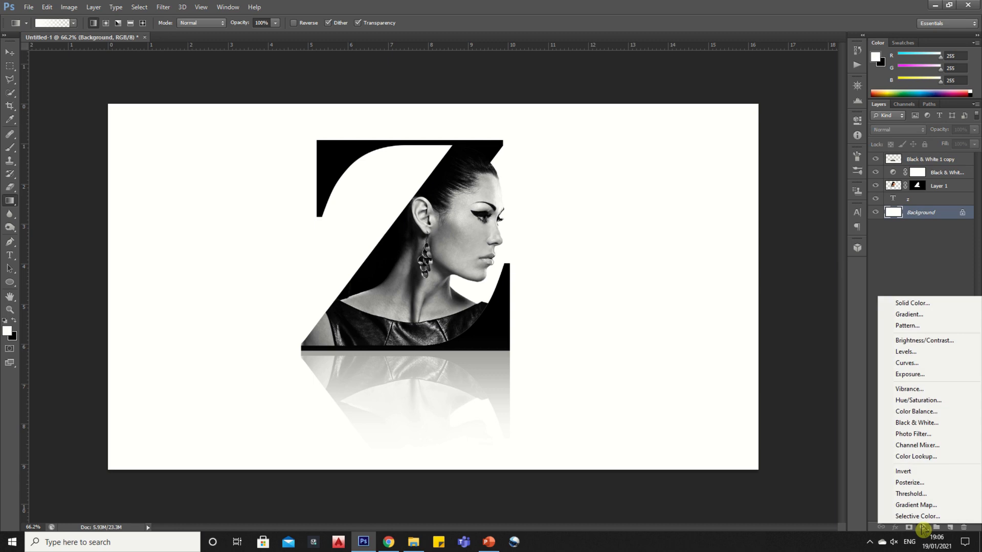
click(911, 315)
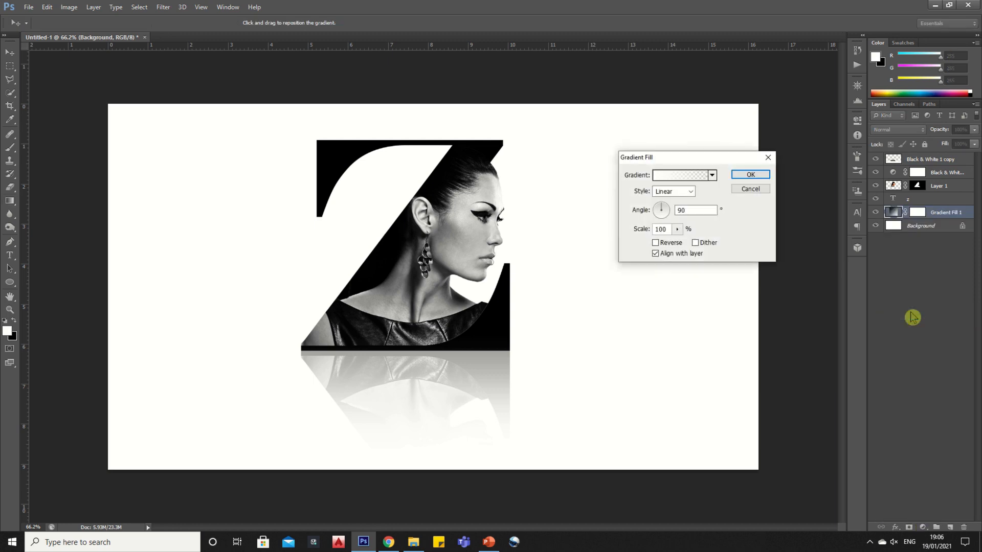
click(685, 176)
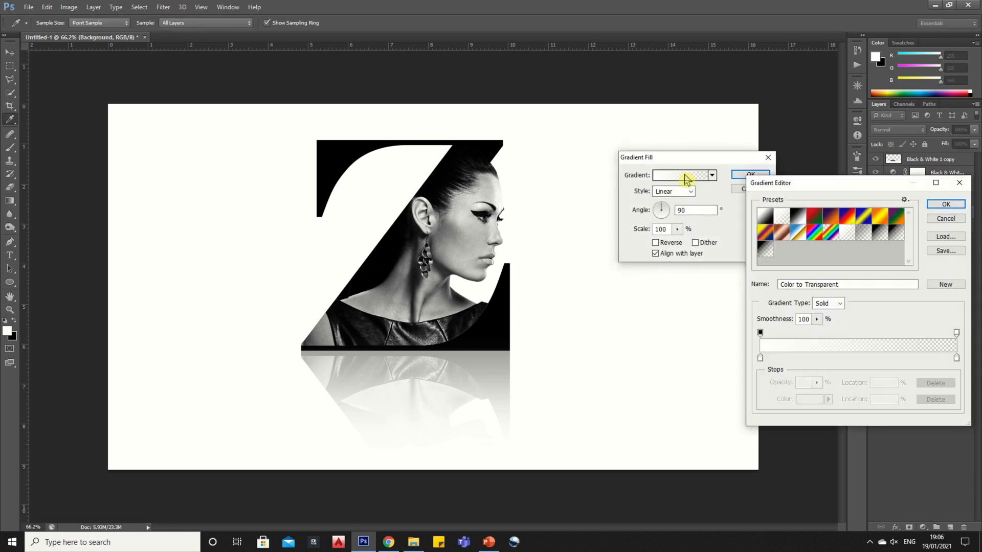
click(769, 220)
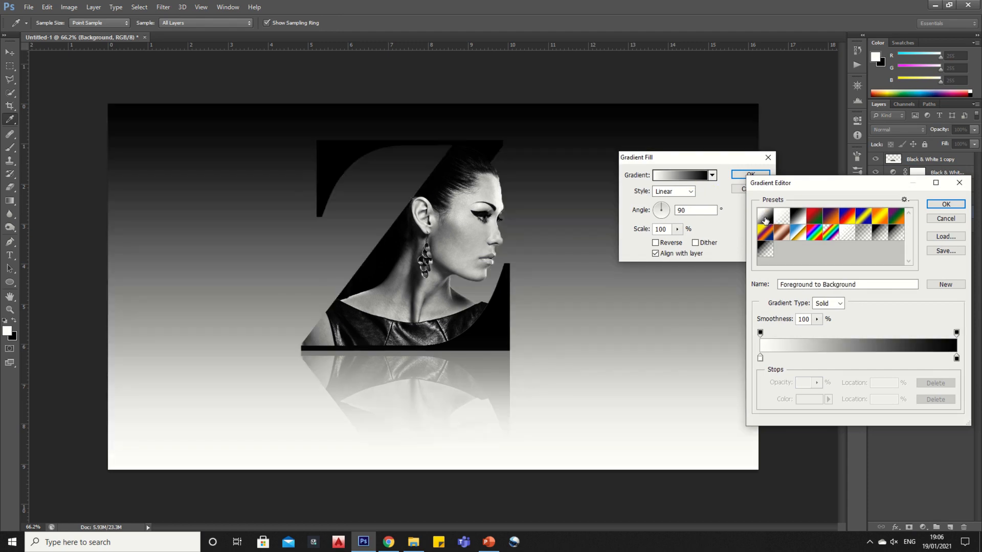
click(946, 206)
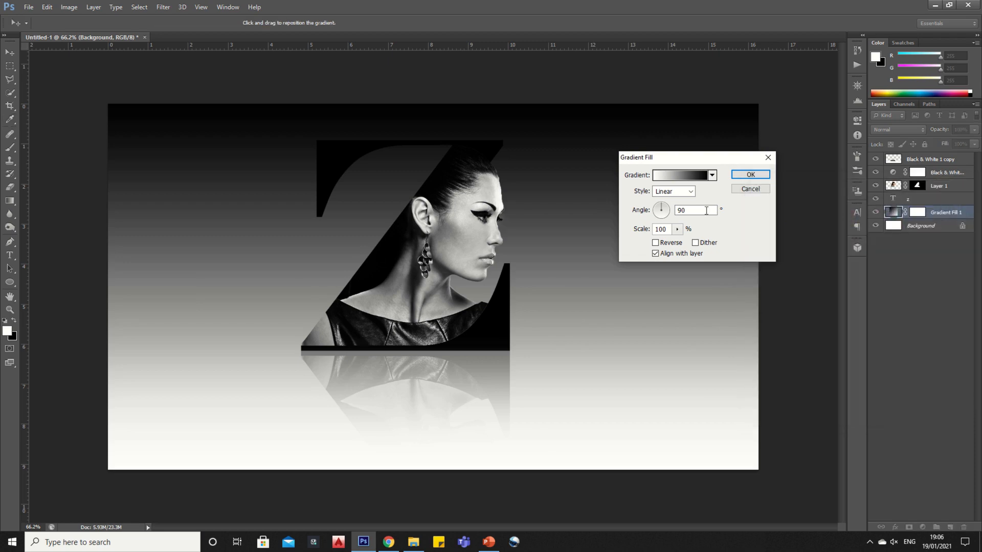
Step: Set the gradient fill's angle to -90° and reduce its layer opacity to 46%
click(660, 218)
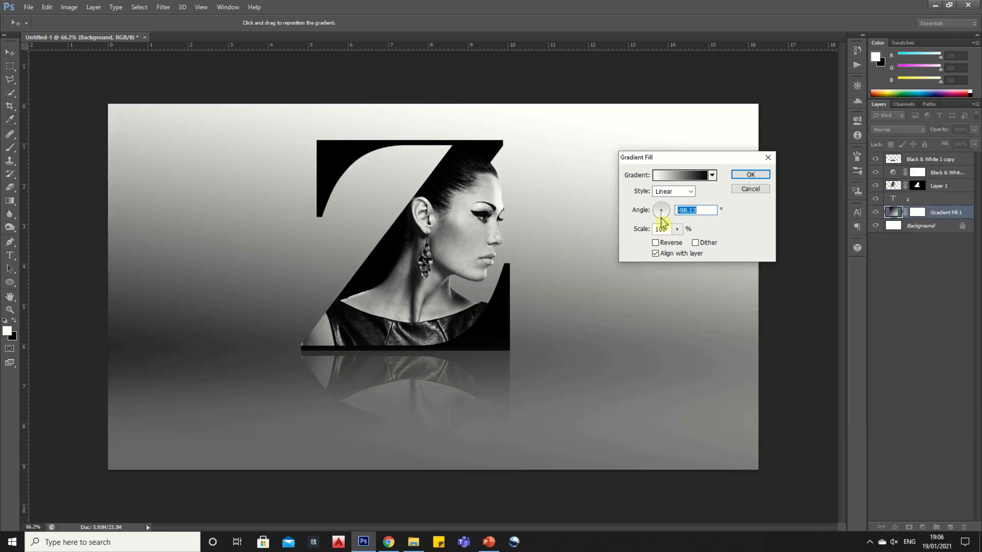
click(663, 219)
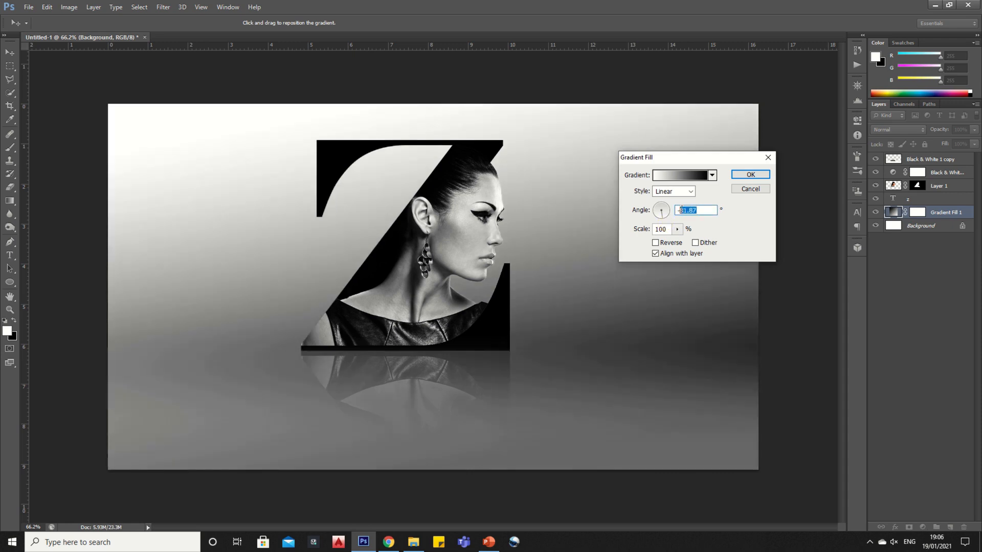
text(-90)
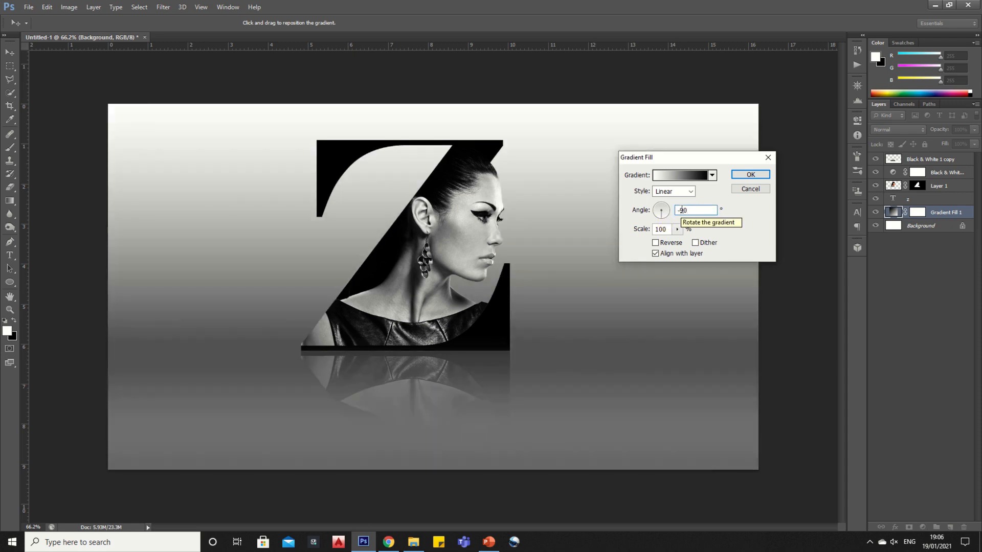
click(749, 176)
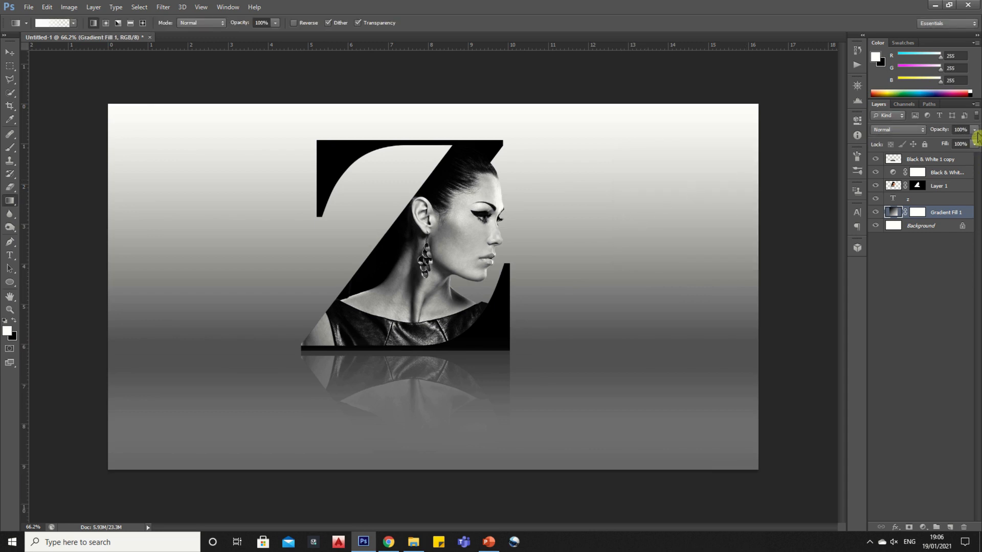
click(973, 131)
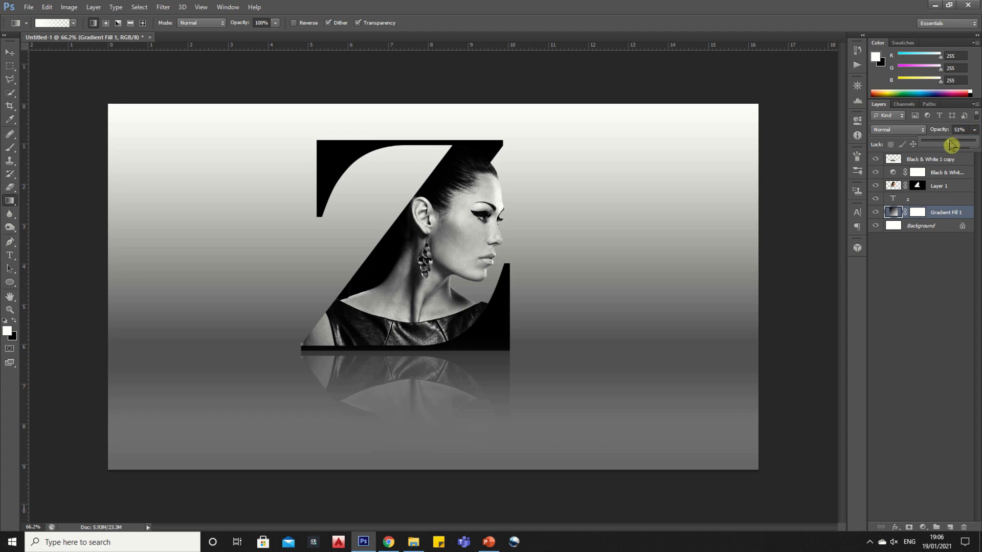
drag(951, 146, 948, 145)
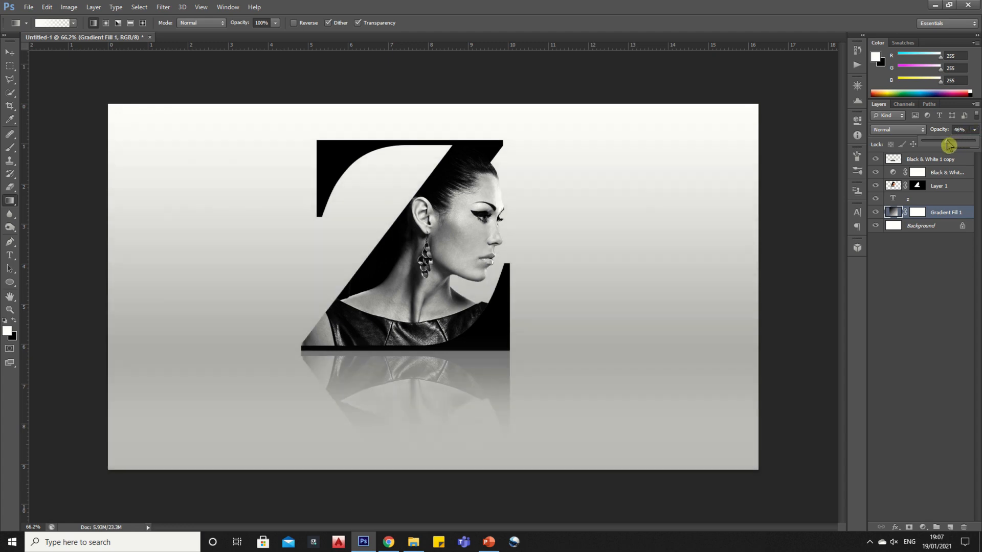